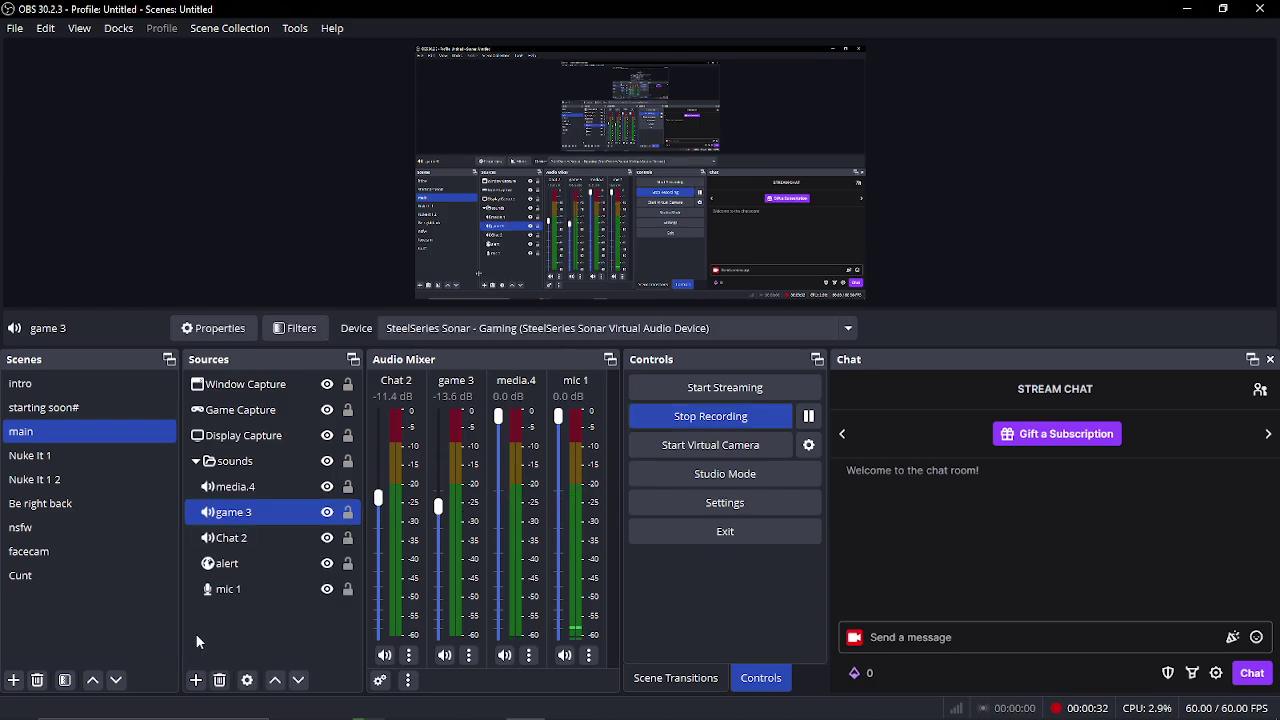
Delete the mic 1 source from the main scene, then select the Chat 2 source.
left_click(242, 589)
key("Delete")
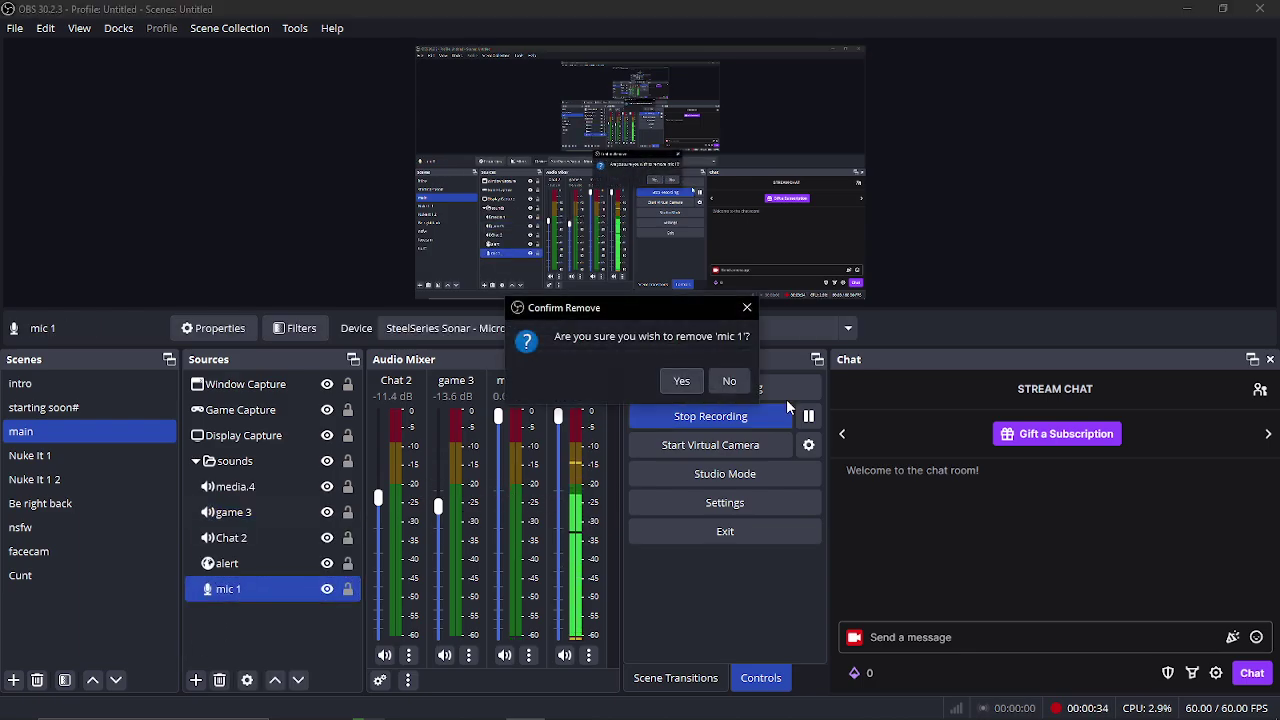
left_click(688, 379)
left_click(275, 540)
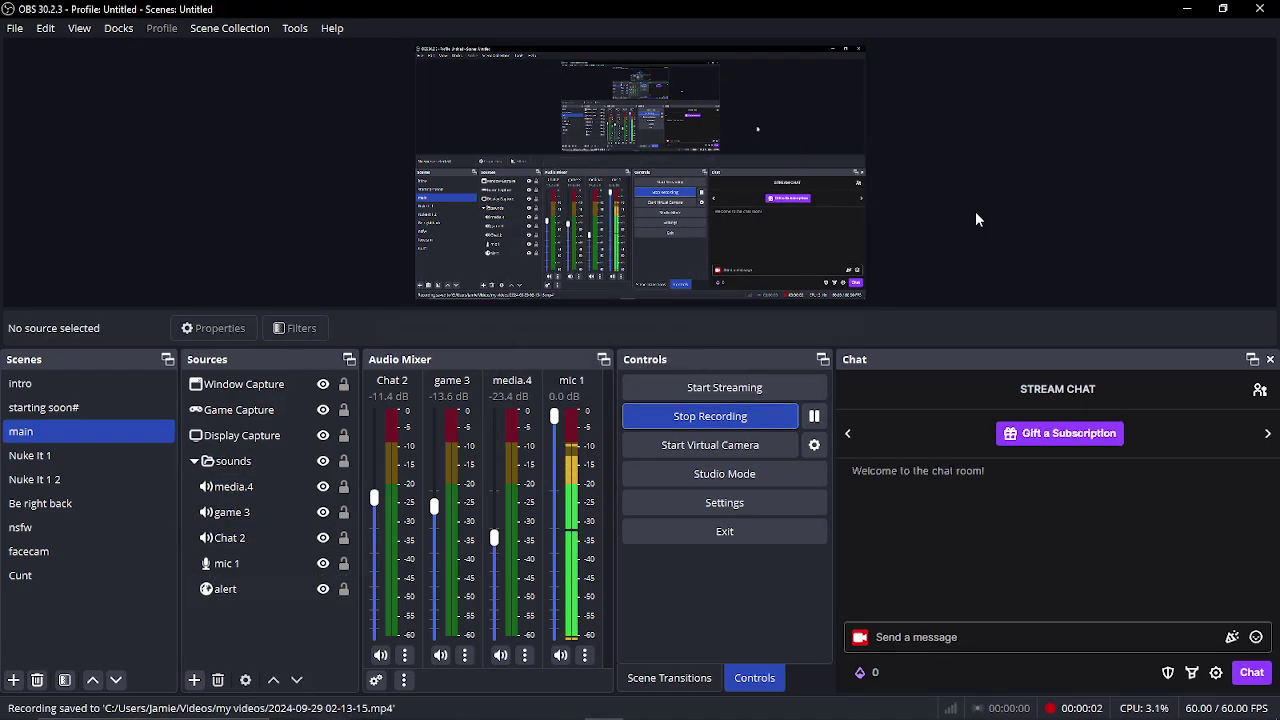
In Chrome, switch to the VB-Audio VoiceMeeter tab and open the Voicemeeter Potato product page.
left_click(1187, 10)
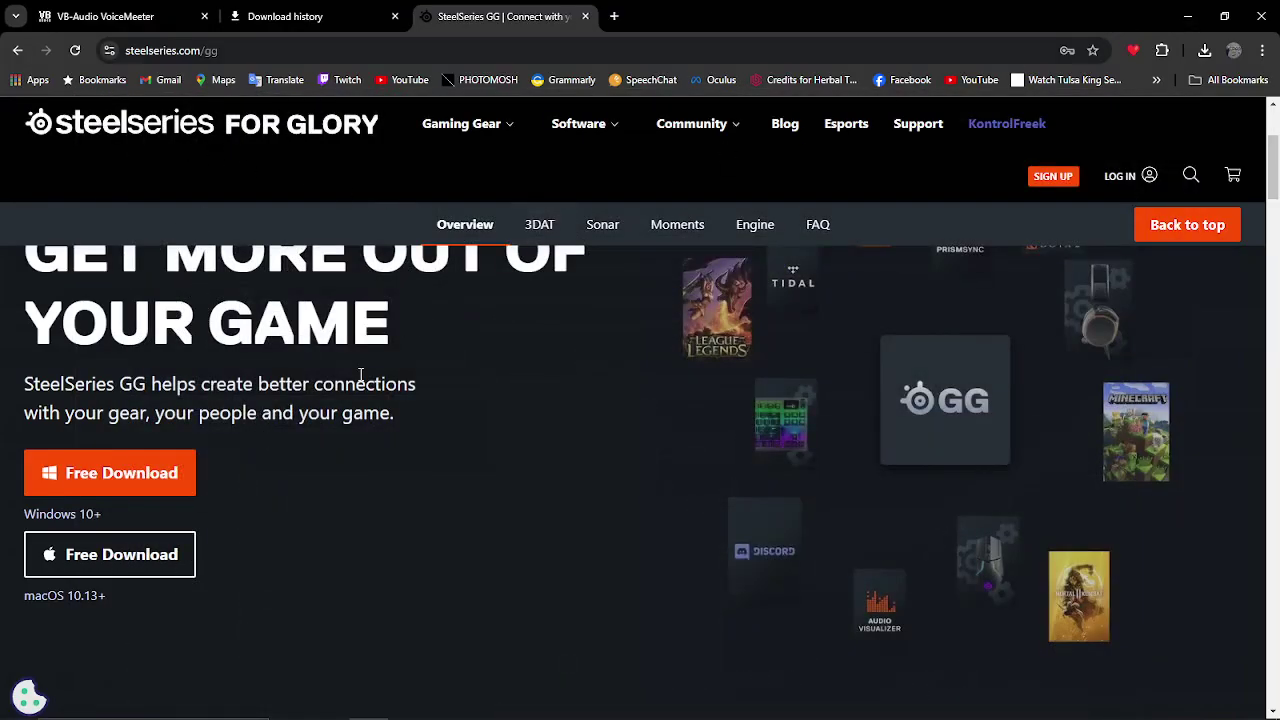
scroll(360, 372, "up", 2)
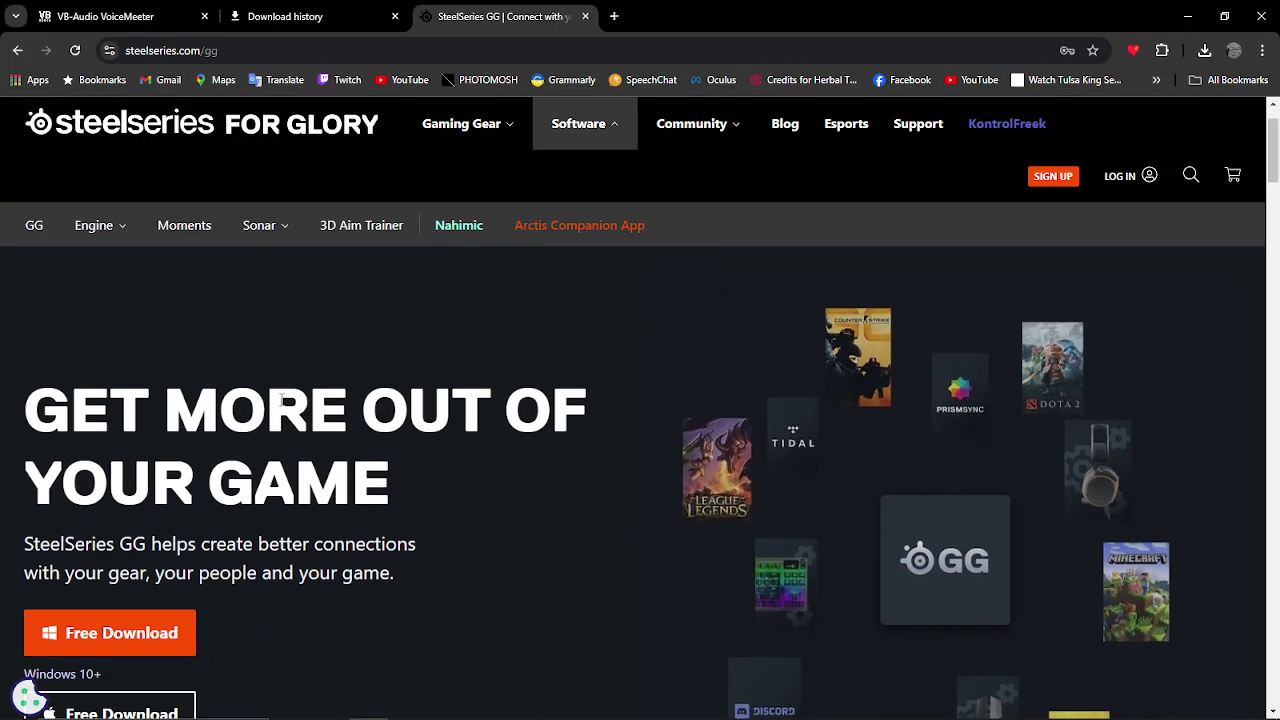
mouse_move(540, 718)
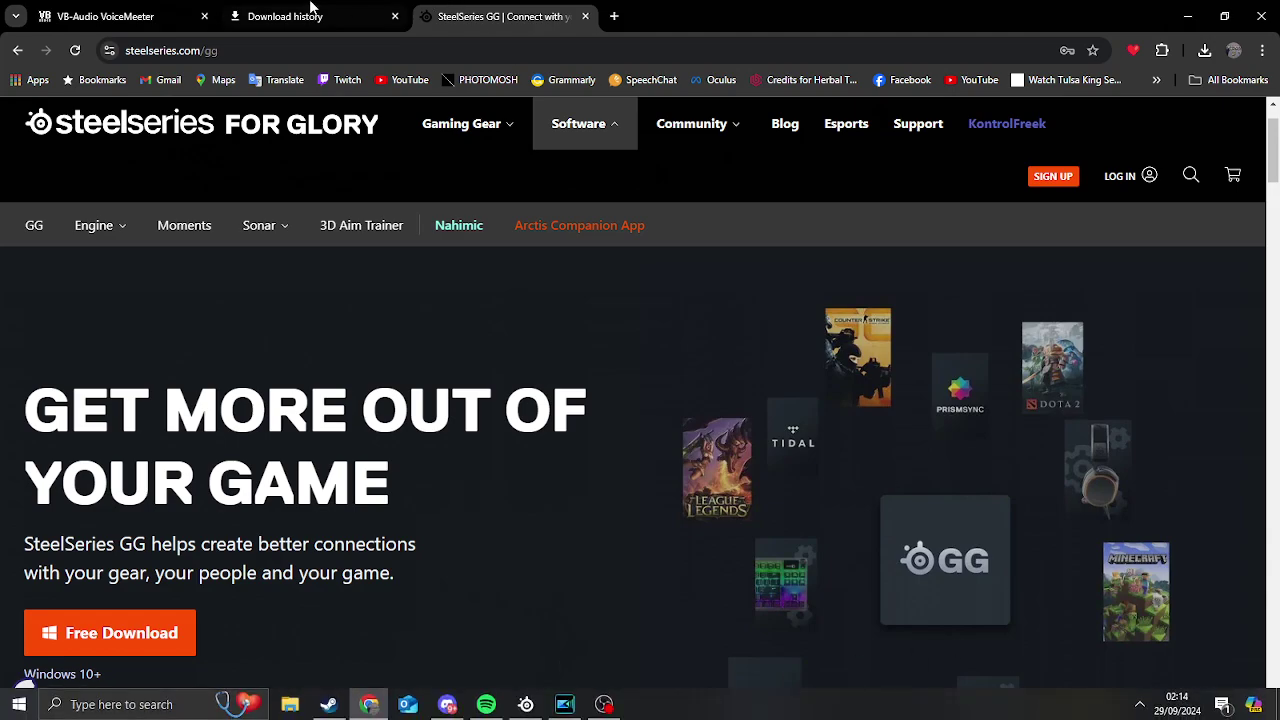
left_click(69, 18)
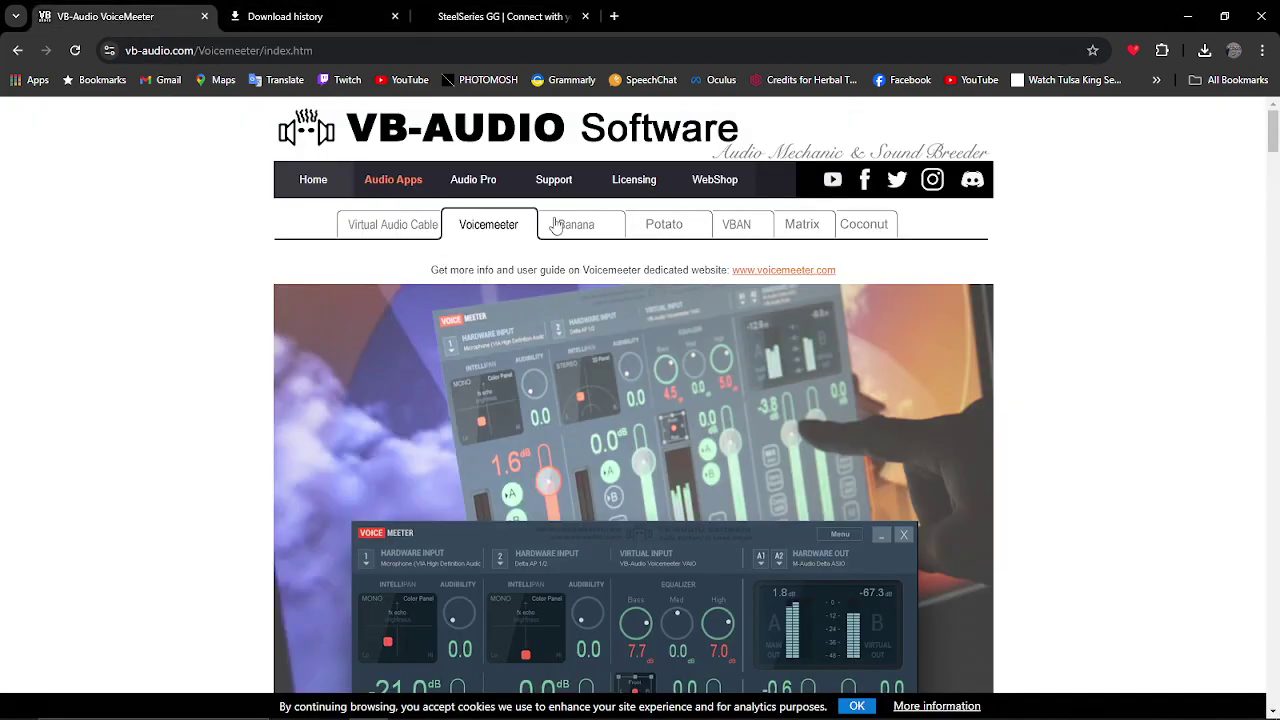
left_click(662, 226)
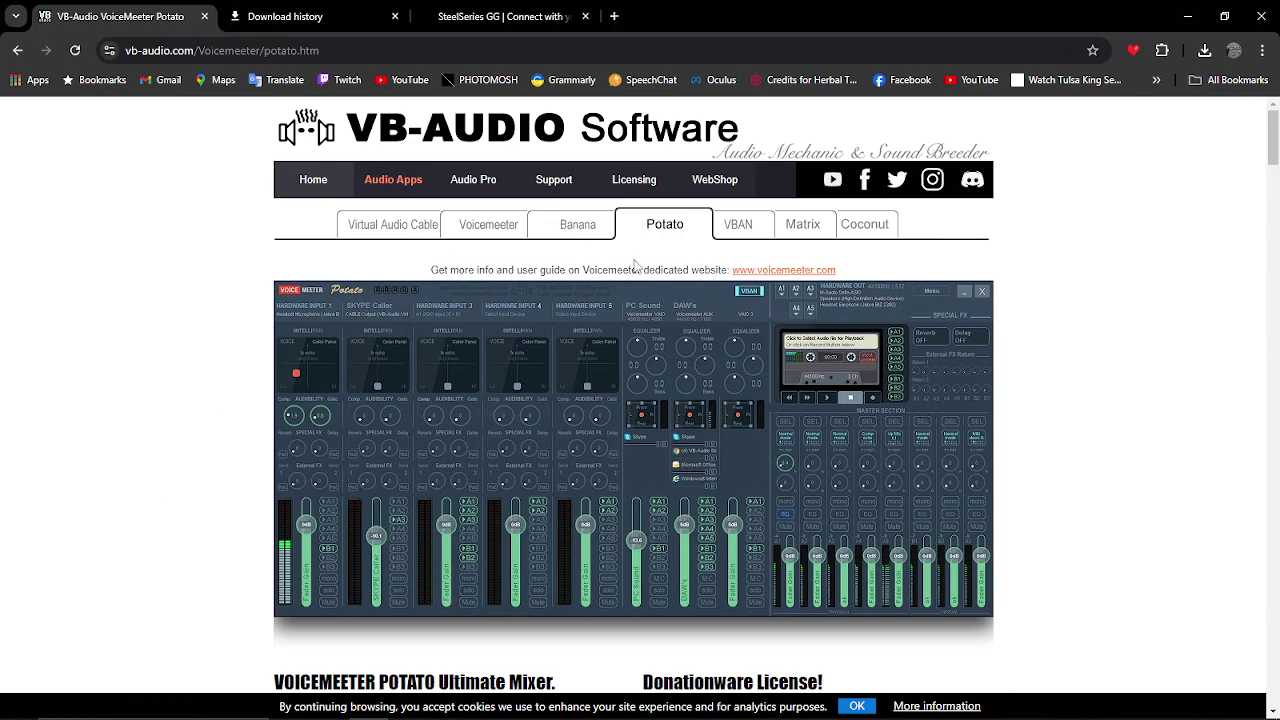
scroll(1057, 341, "down", 3)
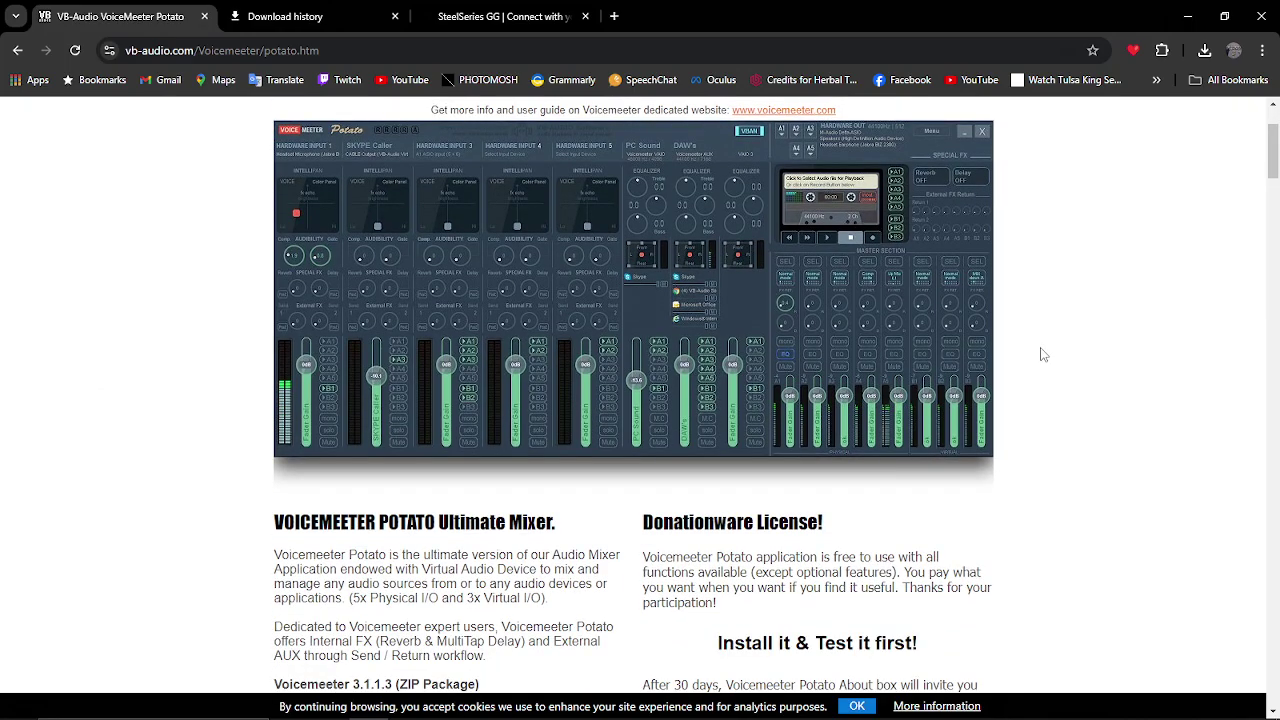
scroll(1019, 354, "down", 1)
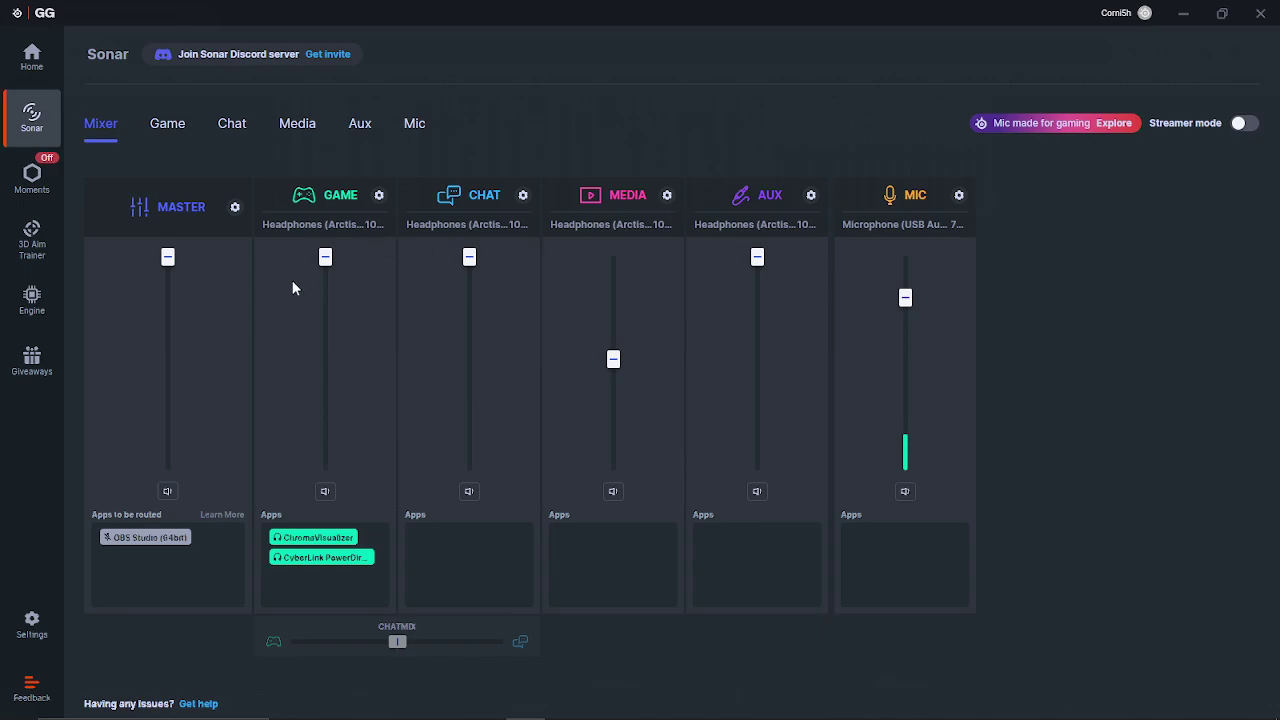
Show Sonar's Mic settings and browse the Deep Voice preset's equalizer curve.
left_click(420, 130)
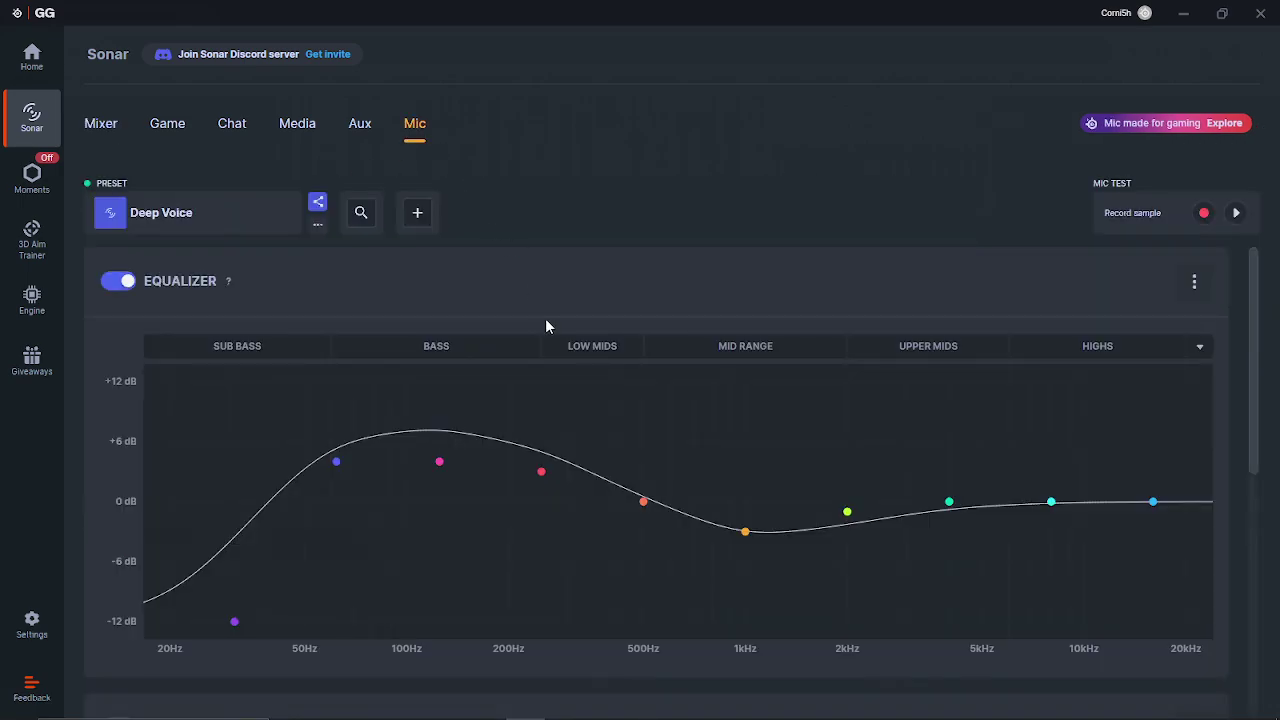
scroll(547, 313, "down", 5)
scroll(293, 542, "up", 5)
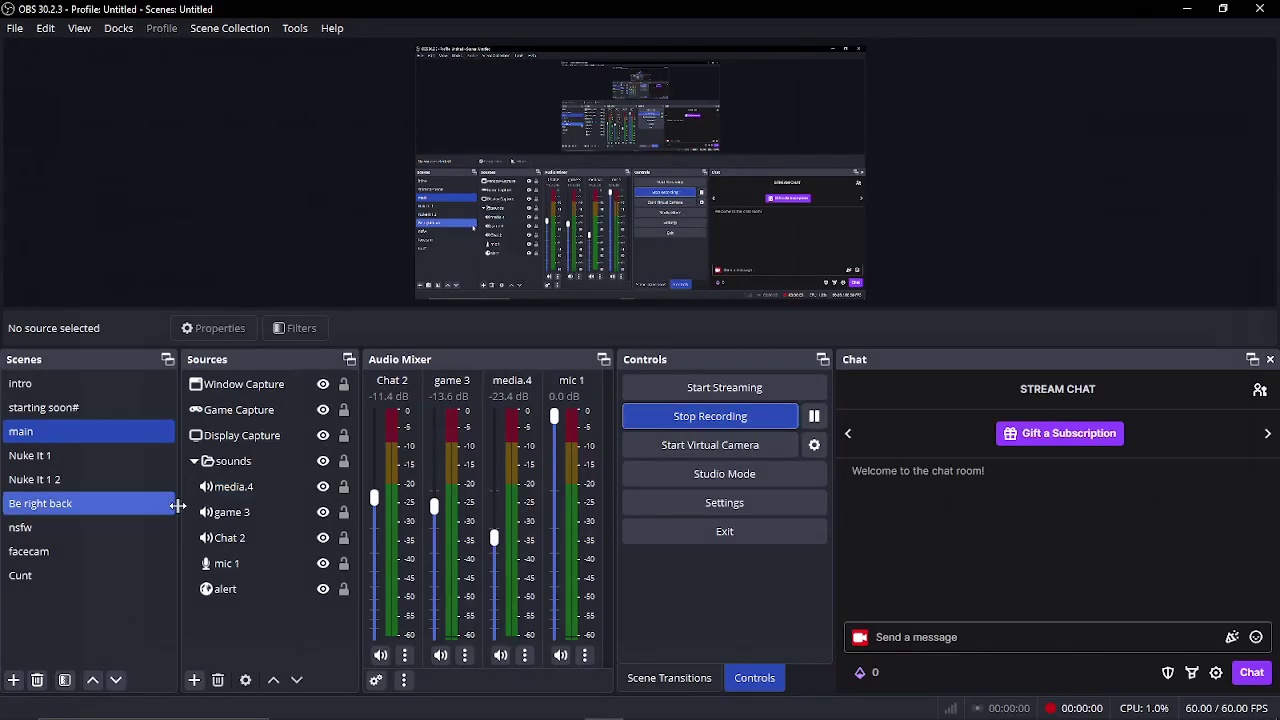
left_click(15, 28)
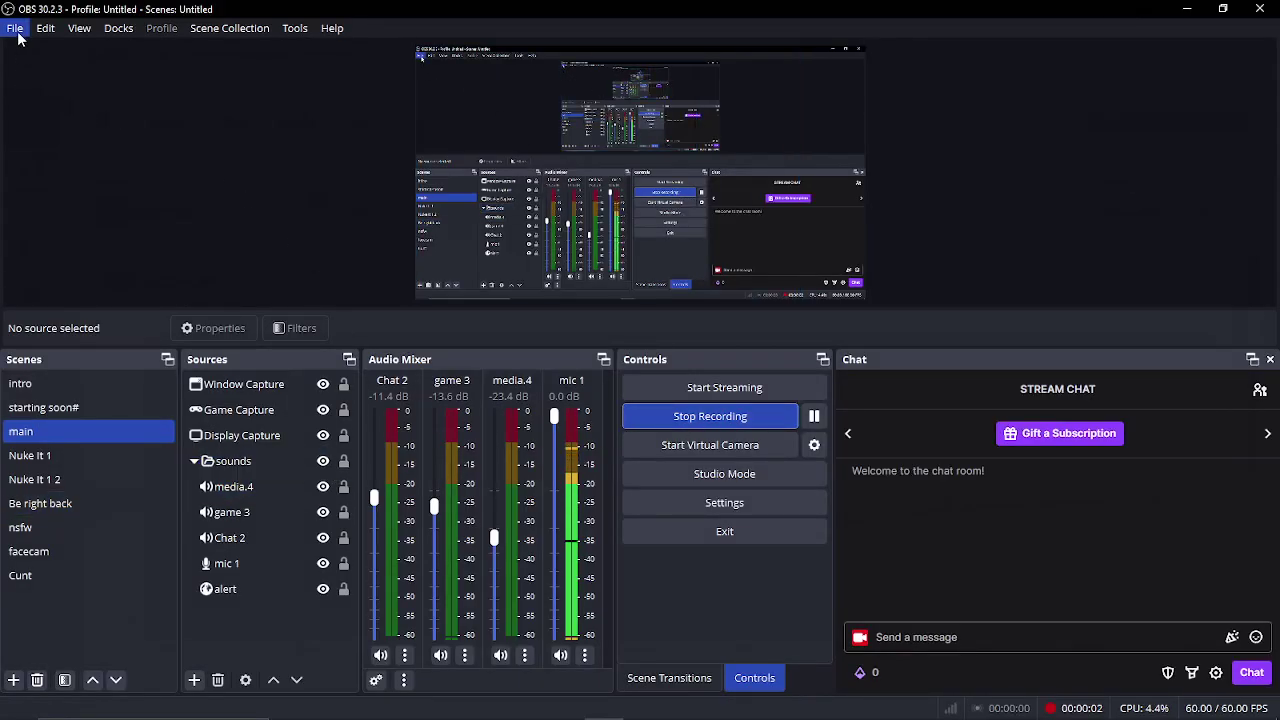
left_click(23, 104)
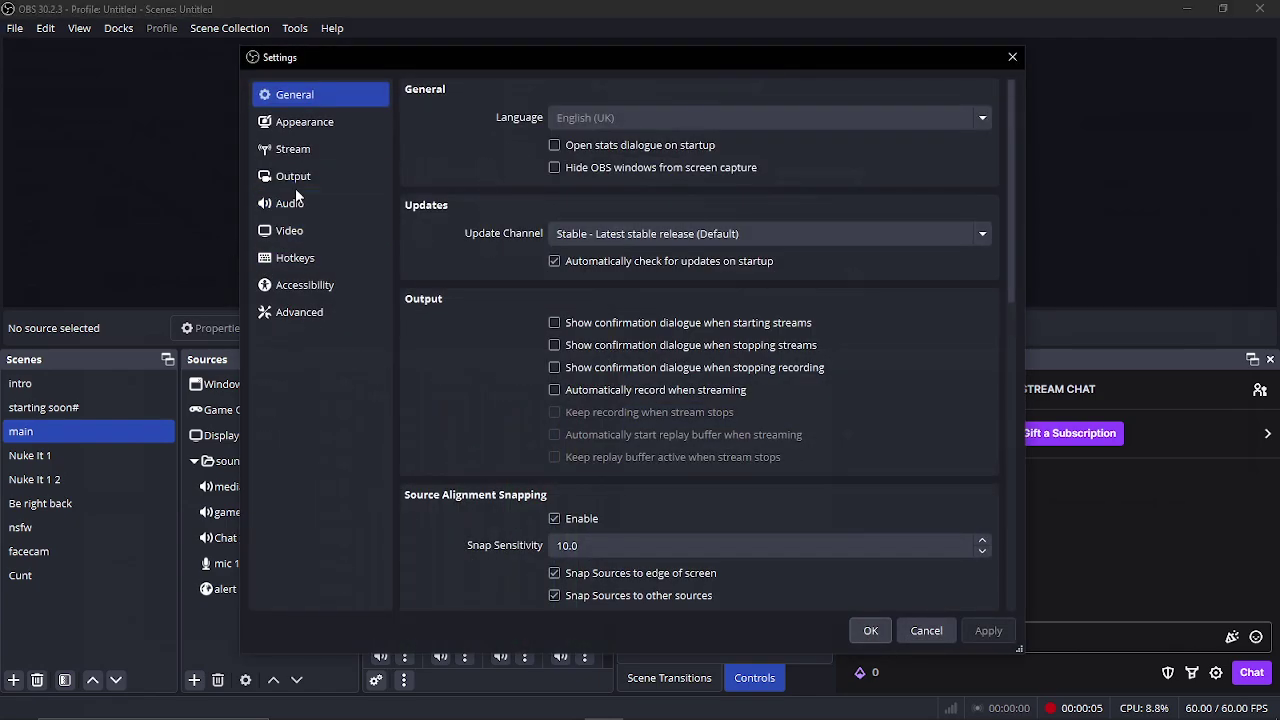
left_click(291, 203)
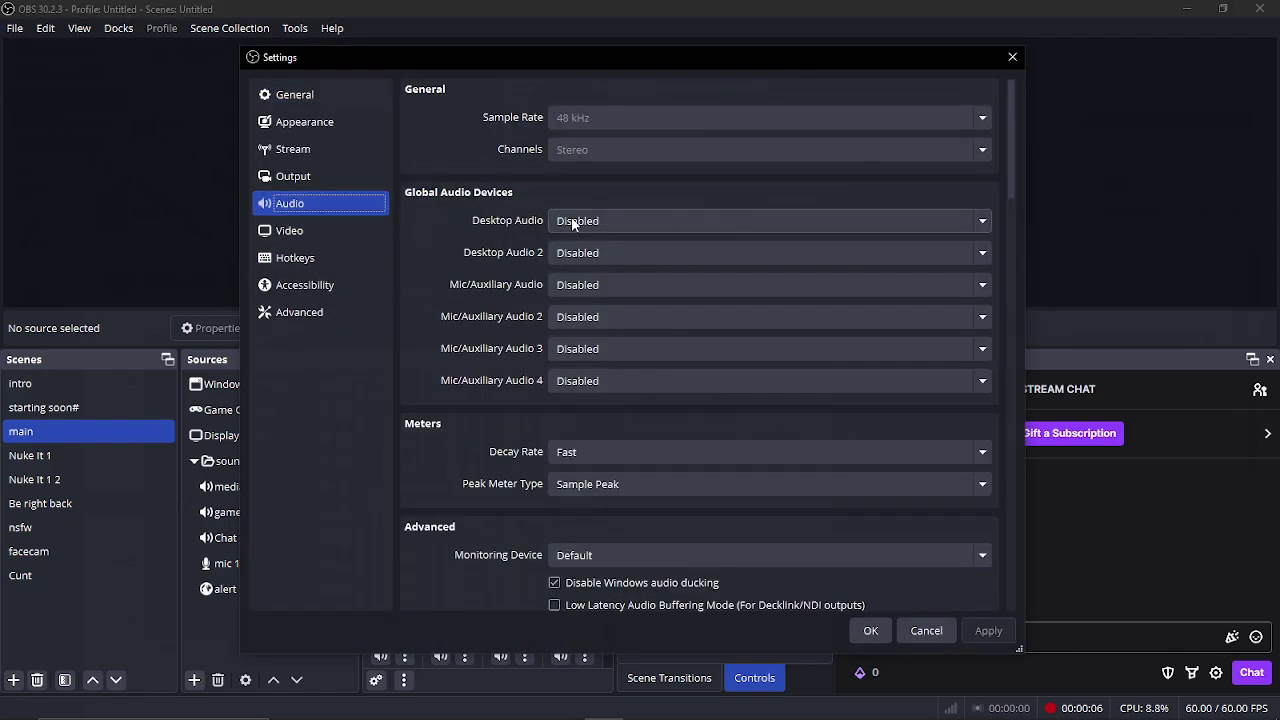
left_click(1010, 56)
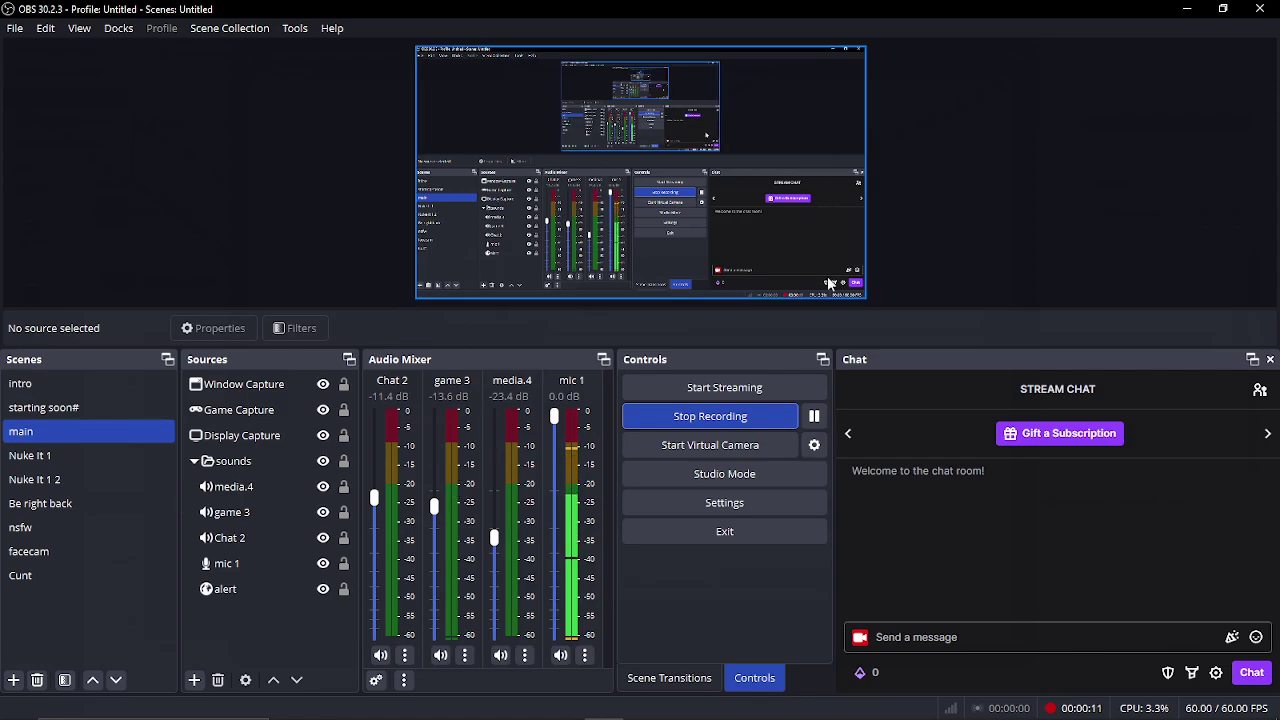
Add the existing mic 1 audio input source back to the main scene.
left_click(194, 680)
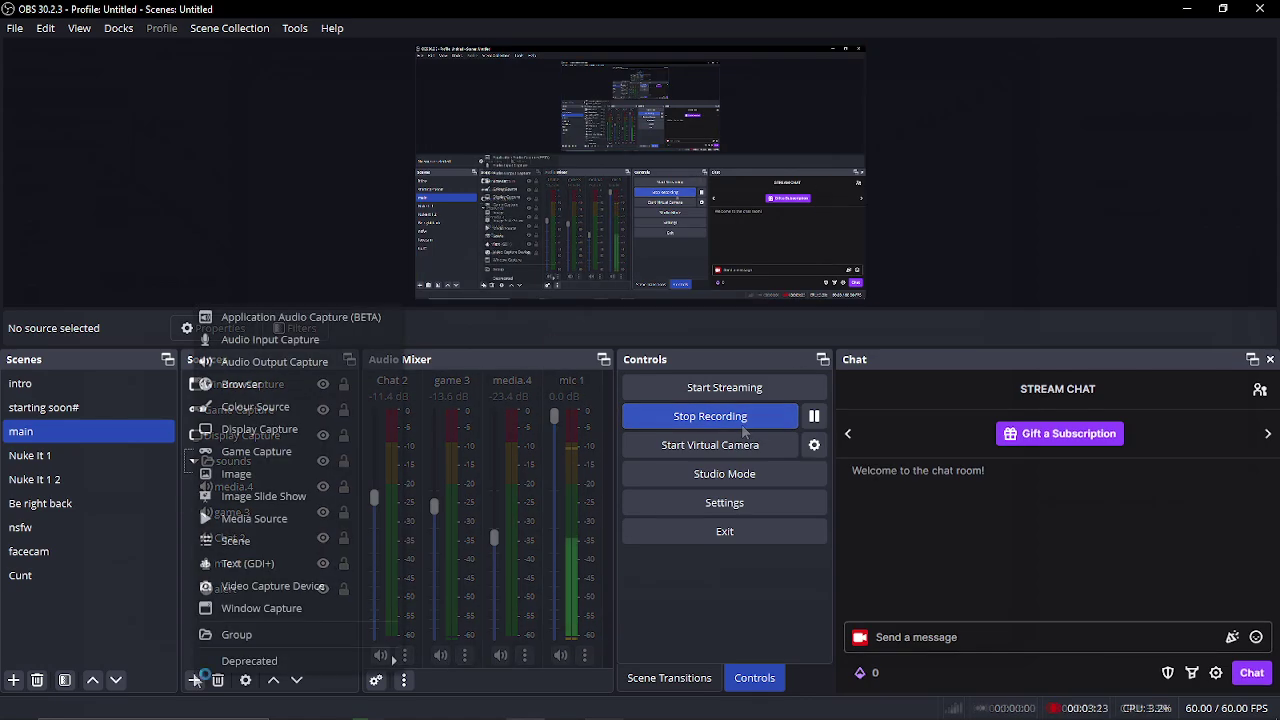
left_click(265, 341)
left_click(505, 306)
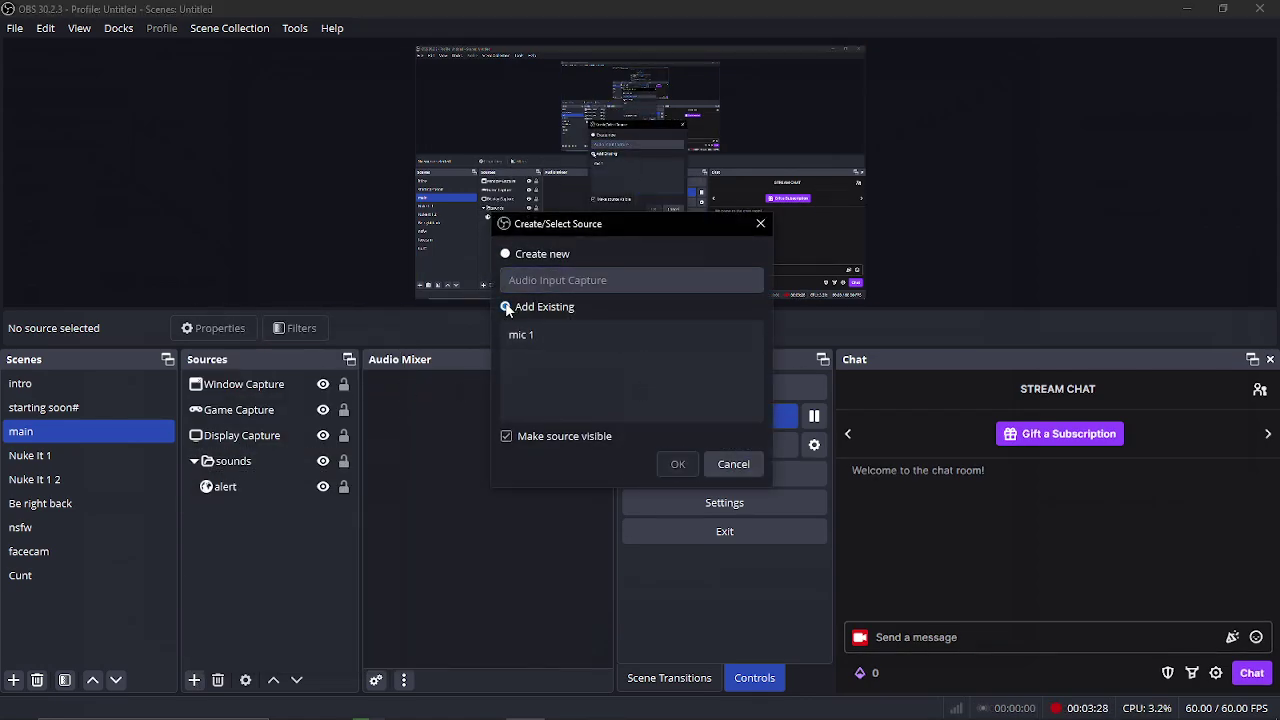
left_click(513, 332)
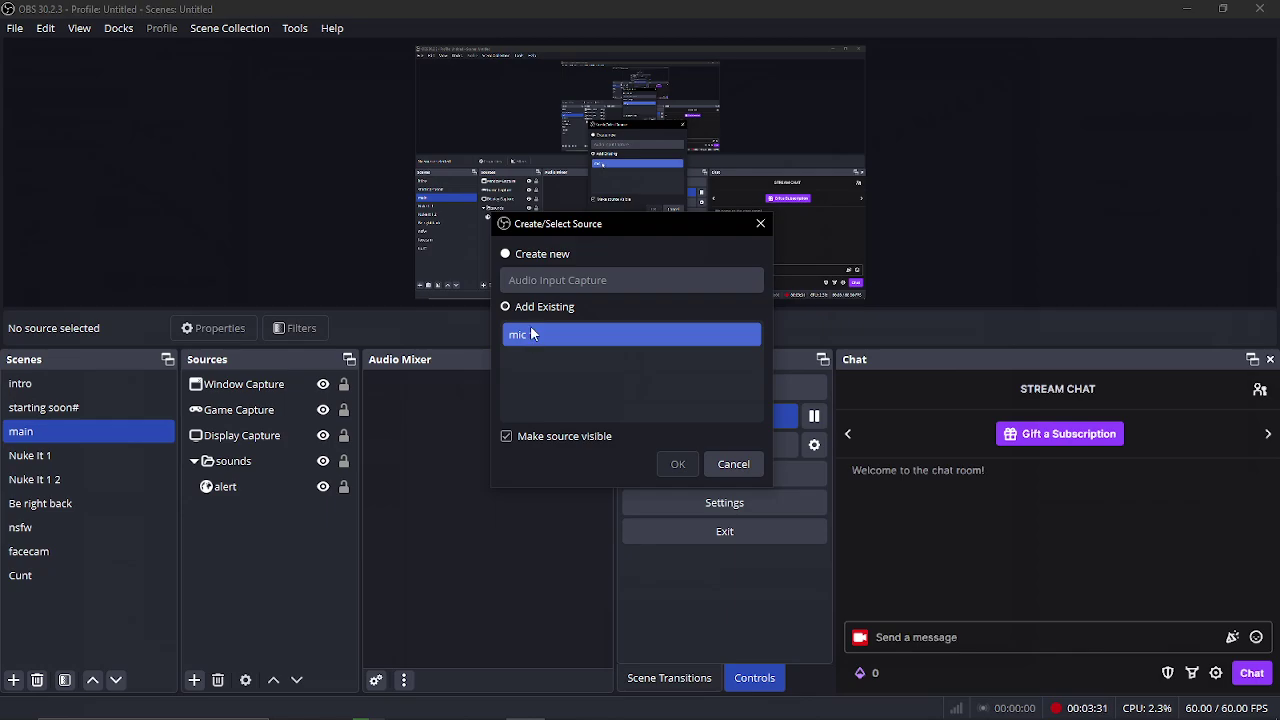
left_click(541, 334)
left_click(674, 464)
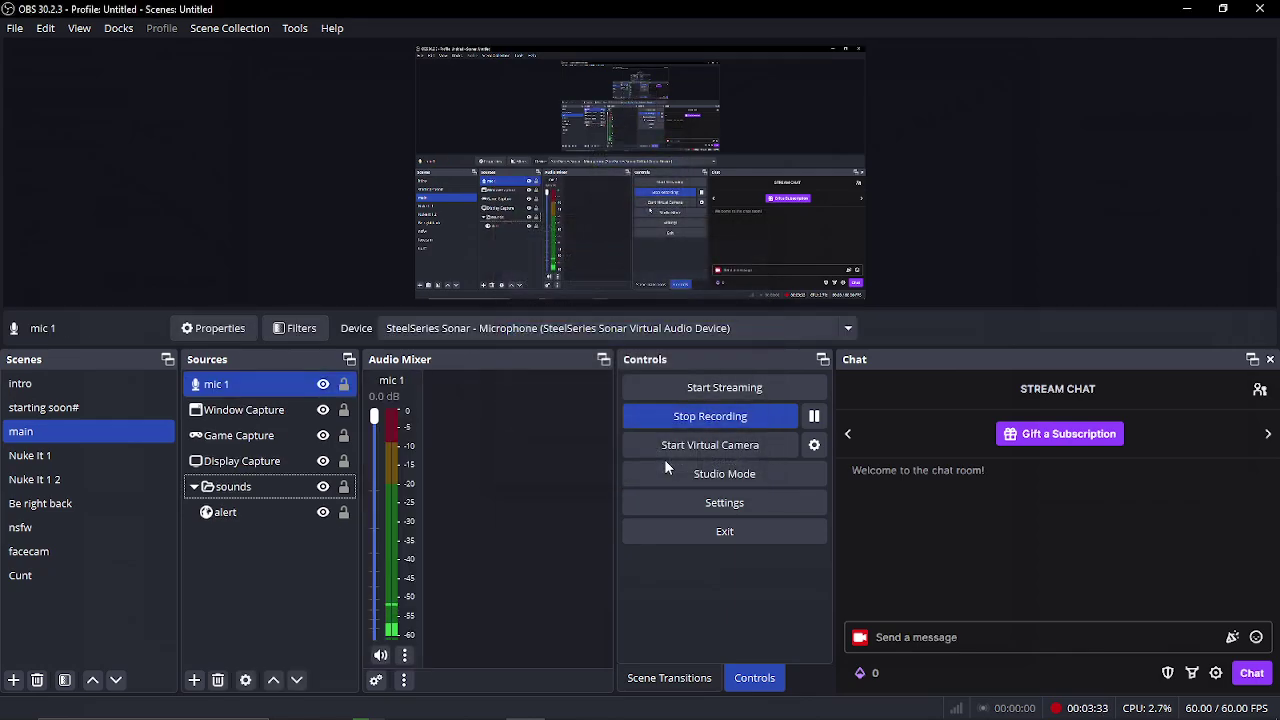
Move mic 1 into the sounds folder above alert.
left_click(265, 514)
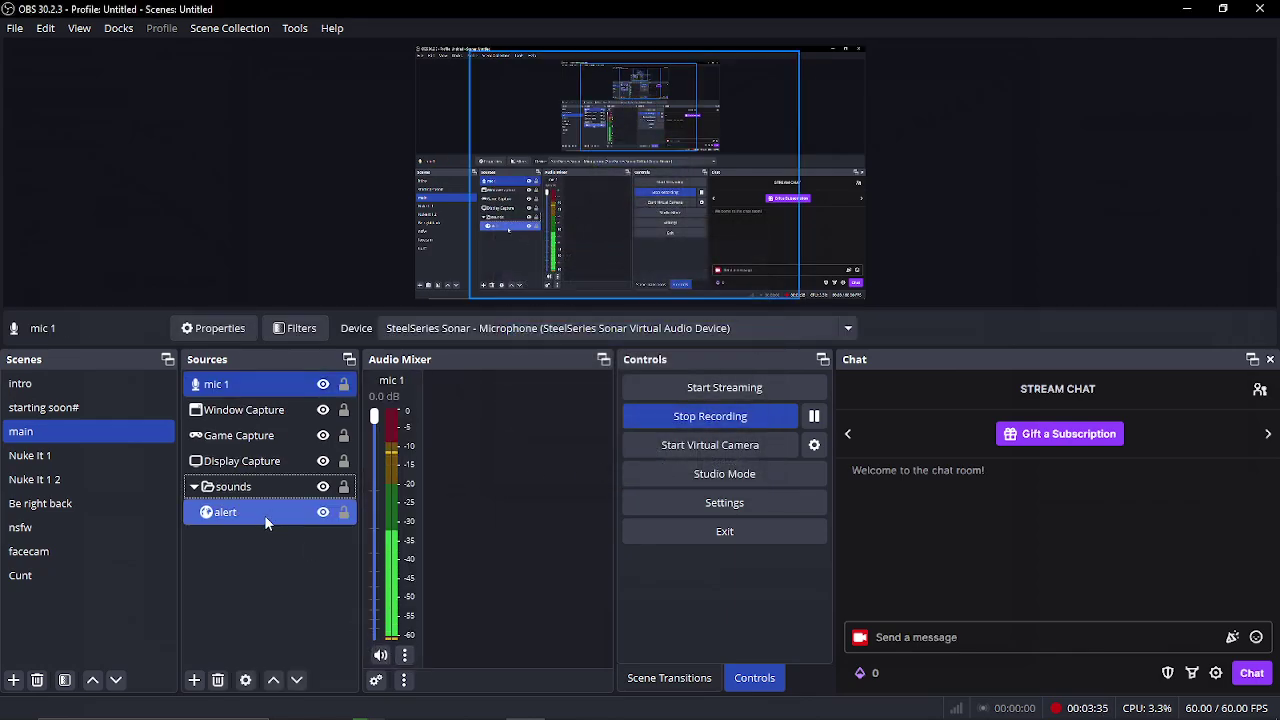
left_click(239, 489)
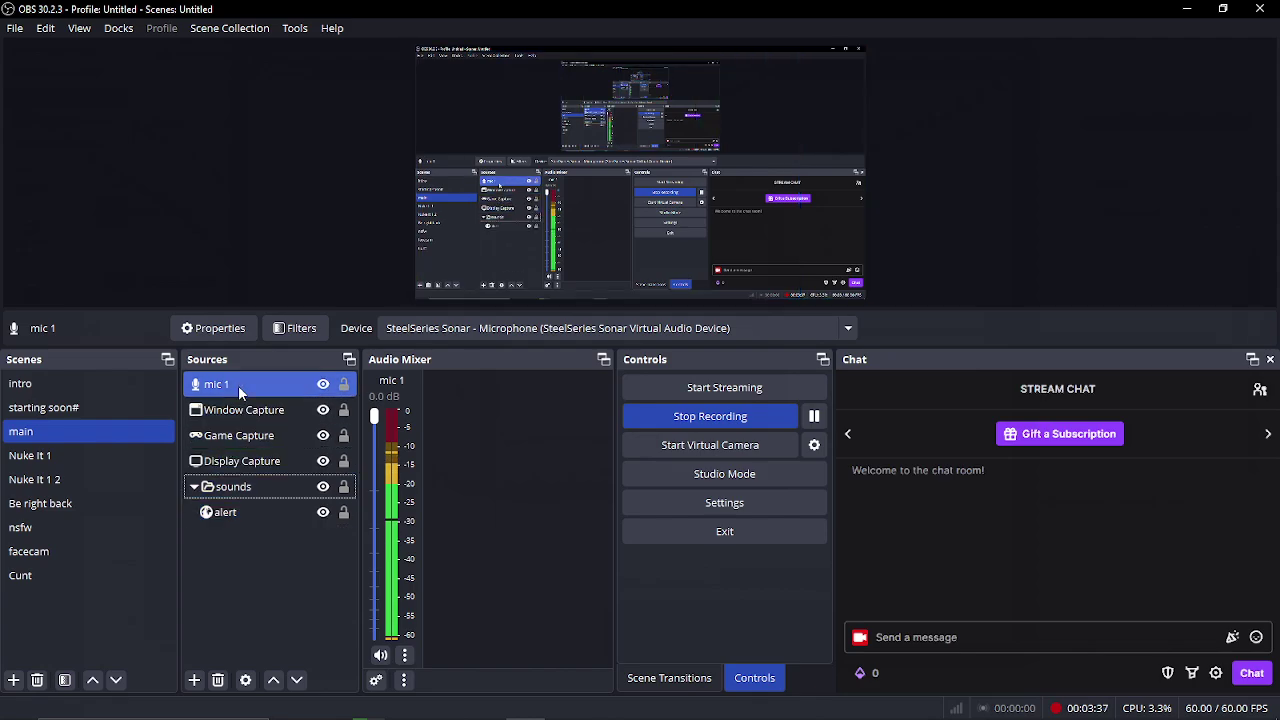
left_click_drag(238, 385, 250, 490)
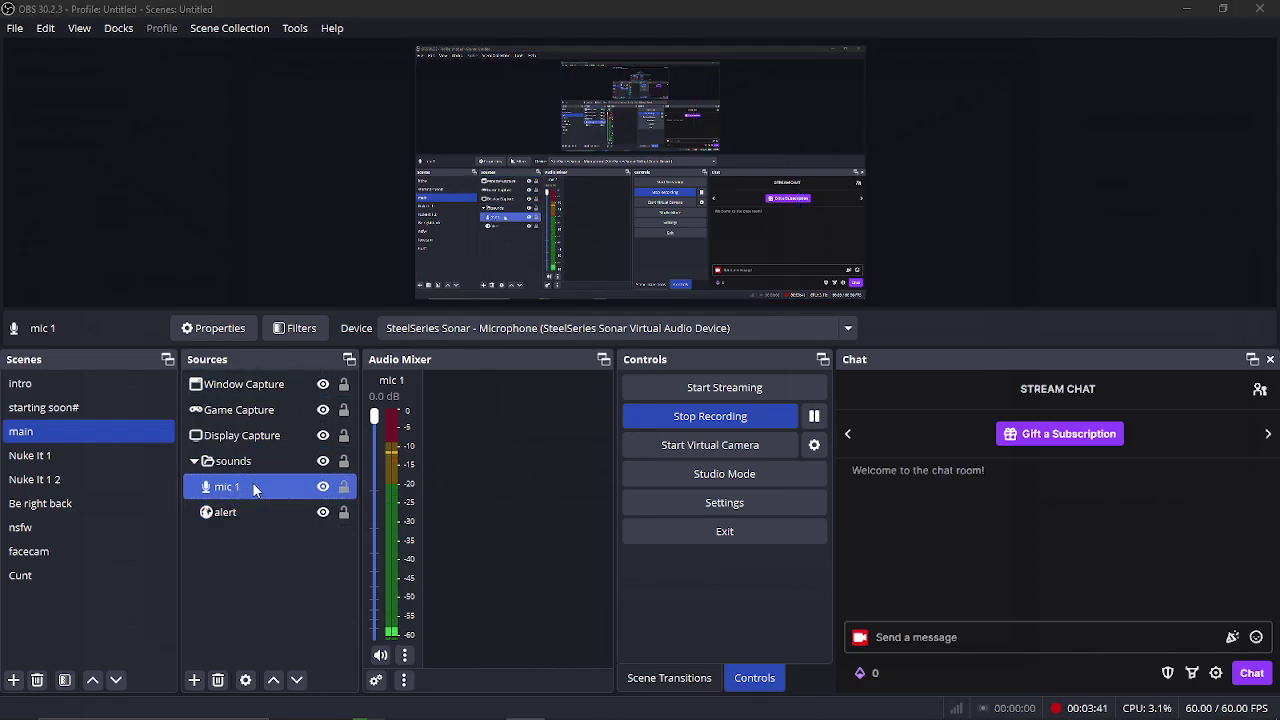
Set mic 1's device to SteelSeries Sonar - Microphone.
double_click(253, 488)
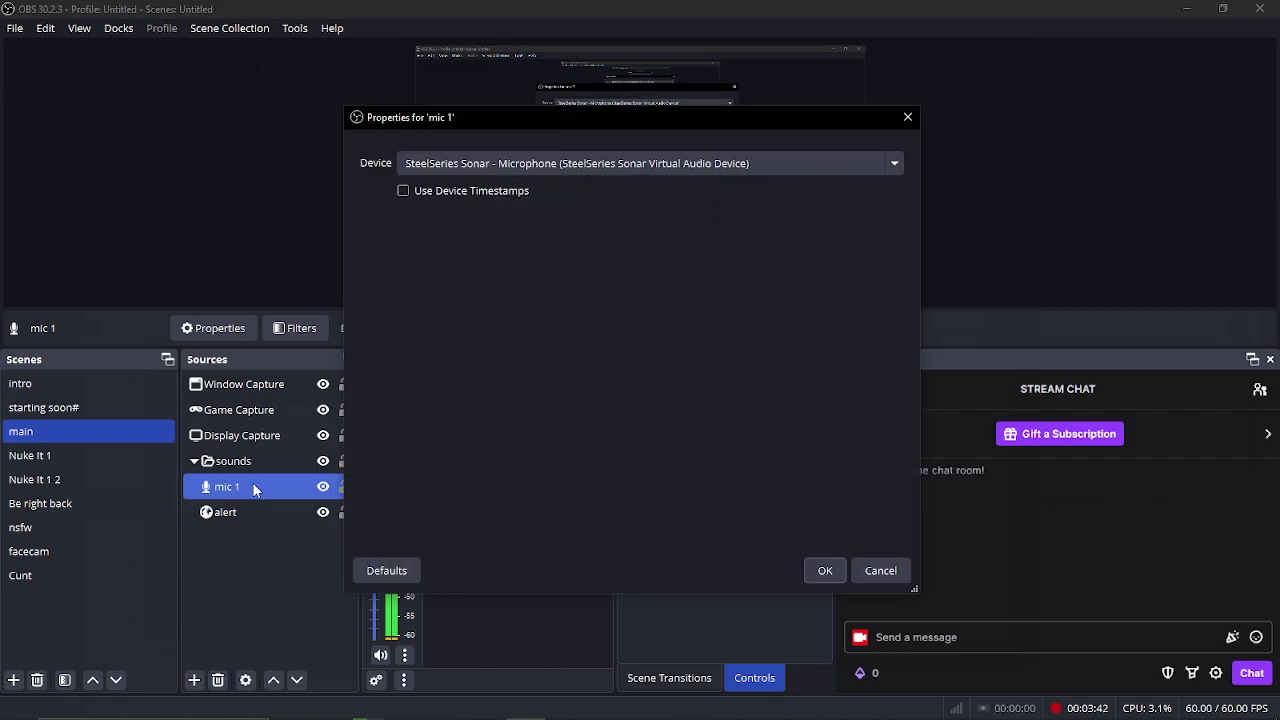
left_click(563, 163)
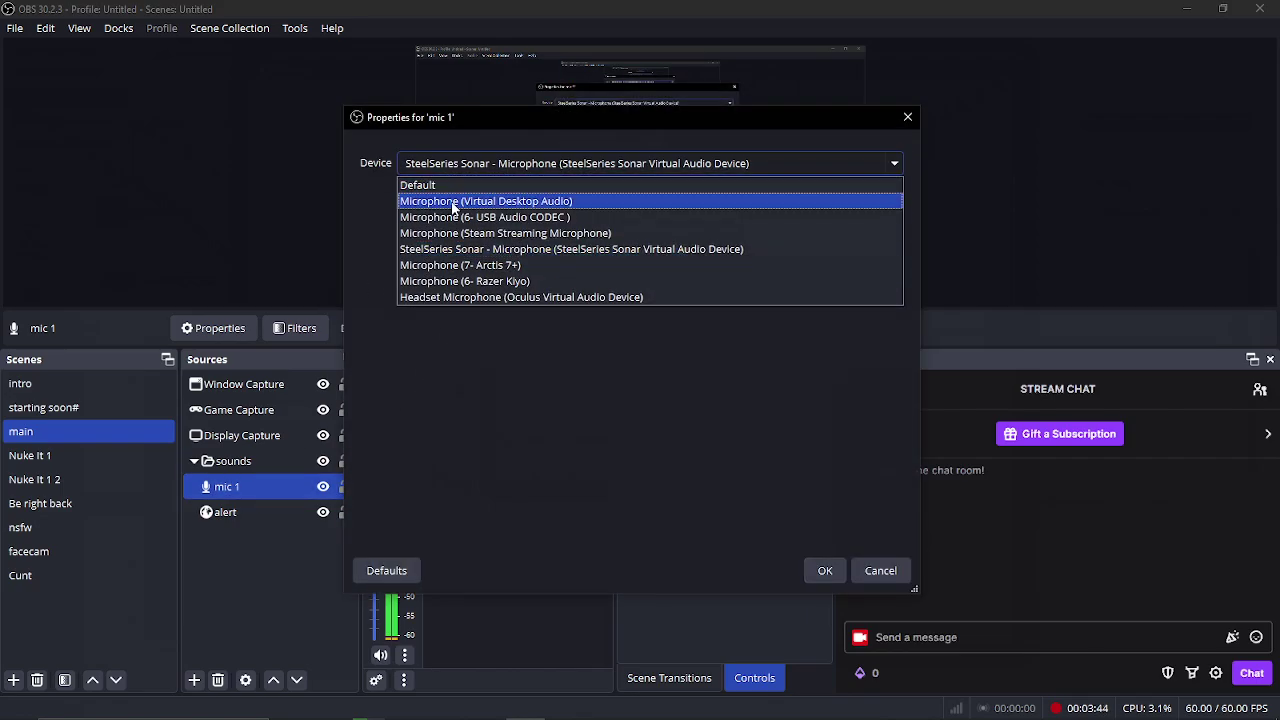
left_click(483, 254)
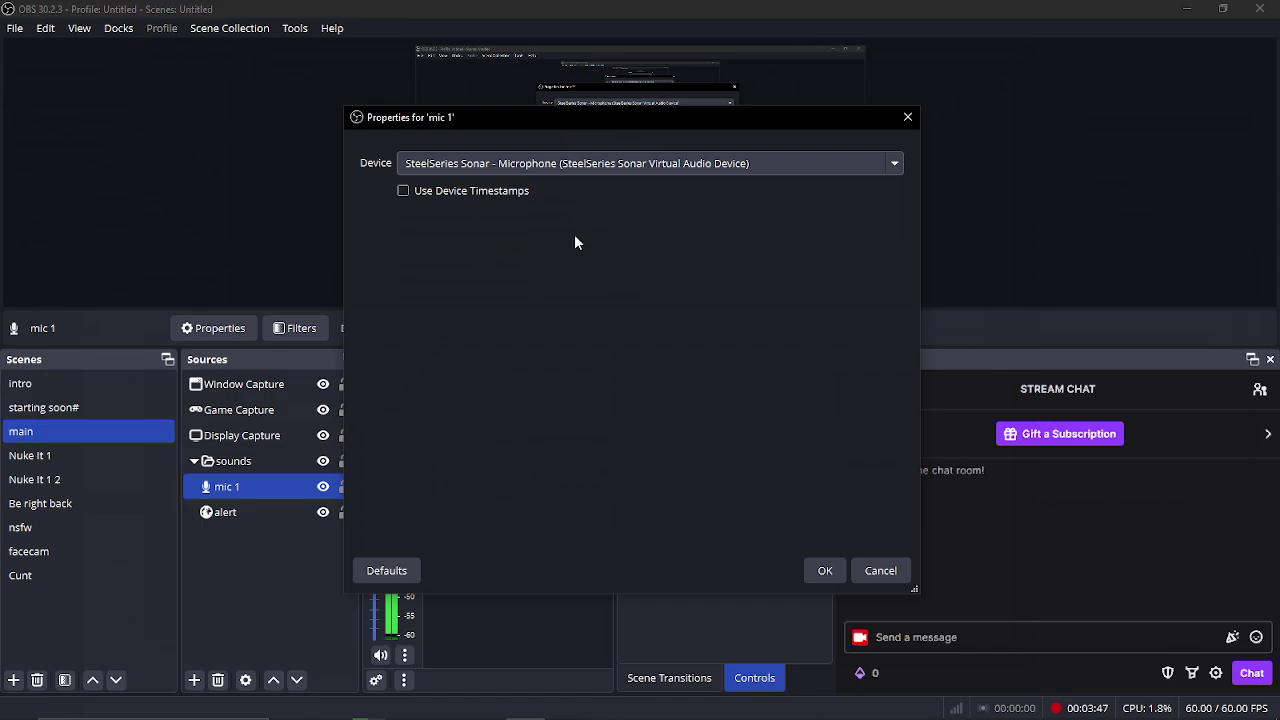
left_click(823, 578)
Add the existing Chat 2 audio output capture (SteelSeries Sonar - Chat) to the main scene.
right_click(229, 570)
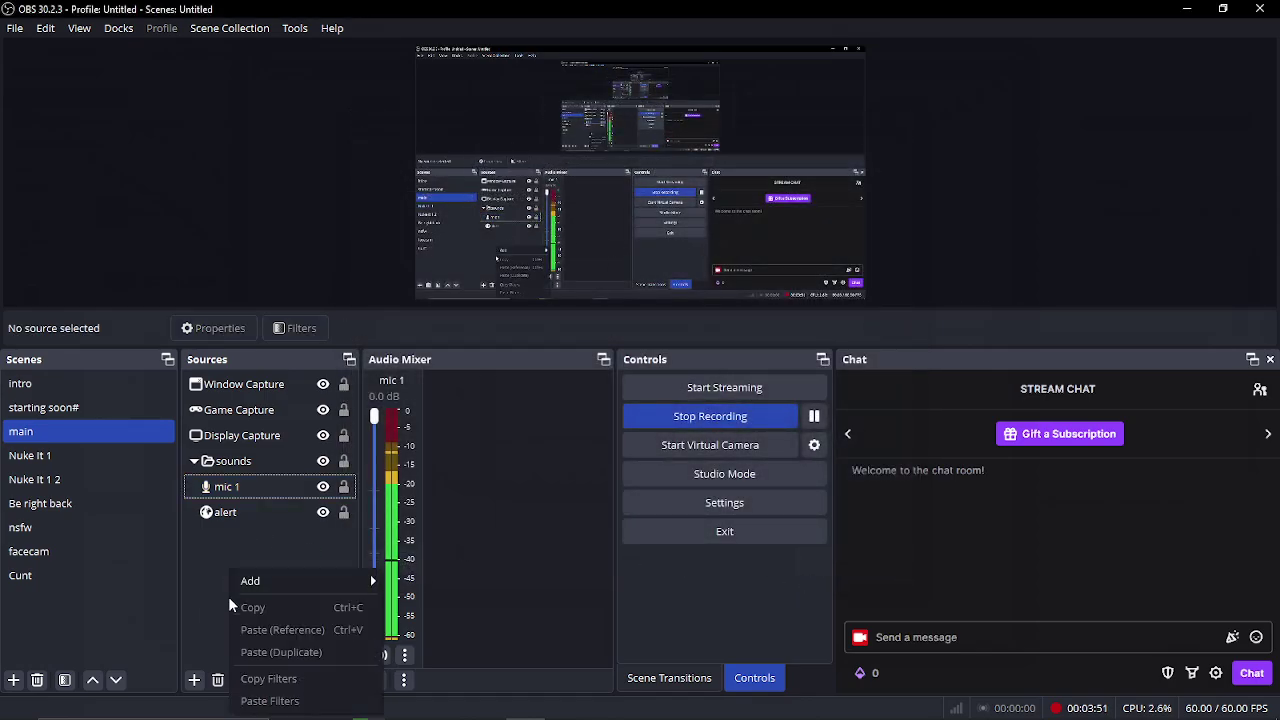
mouse_move(331, 586)
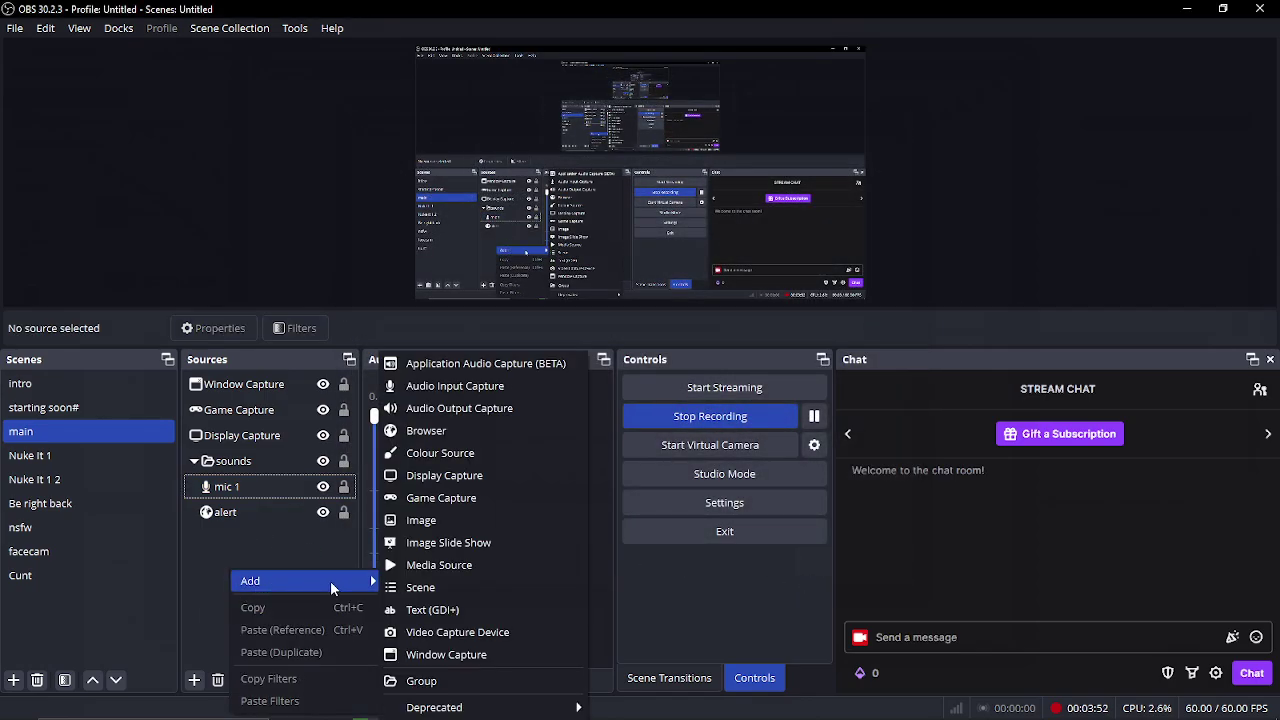
left_click(461, 410)
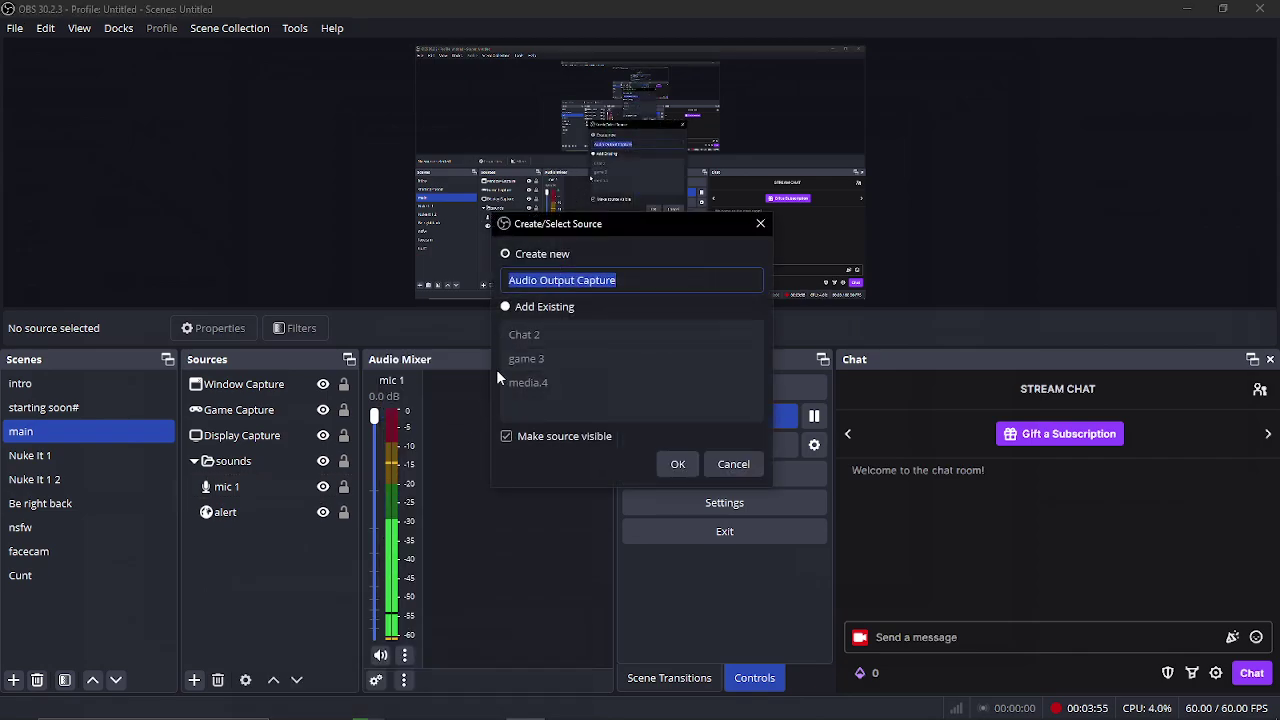
left_click(505, 307)
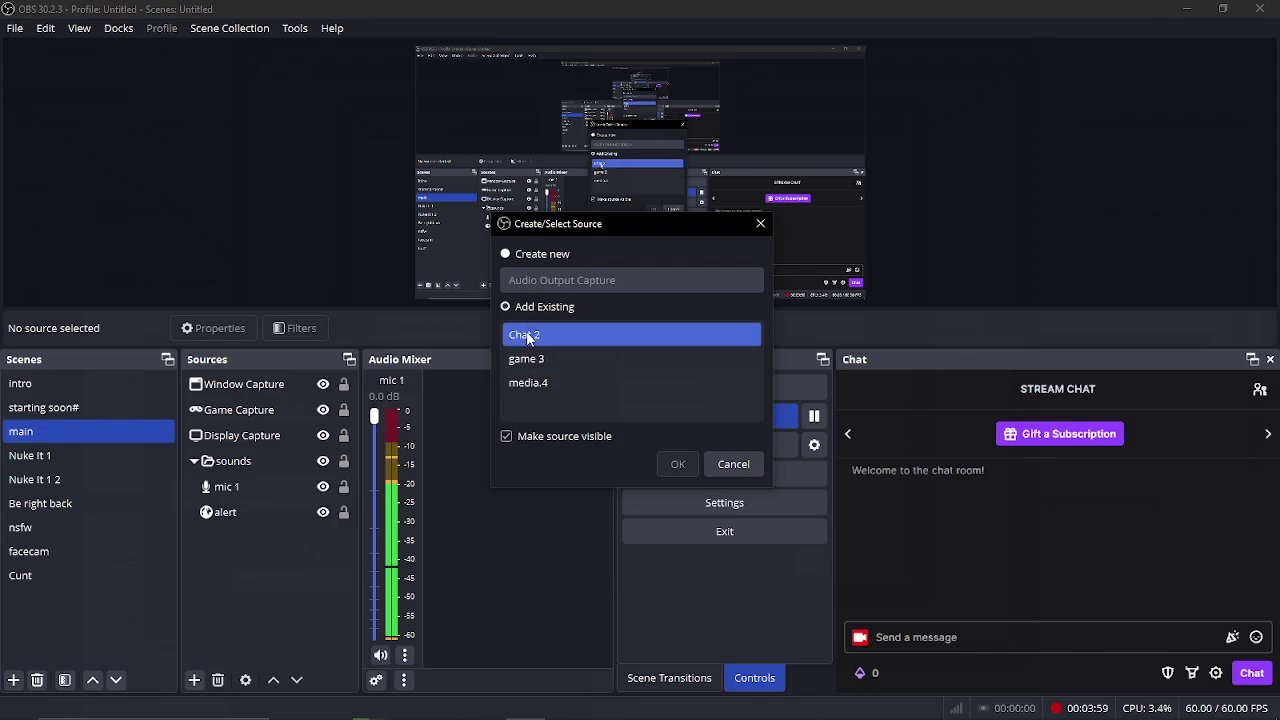
left_click(527, 336)
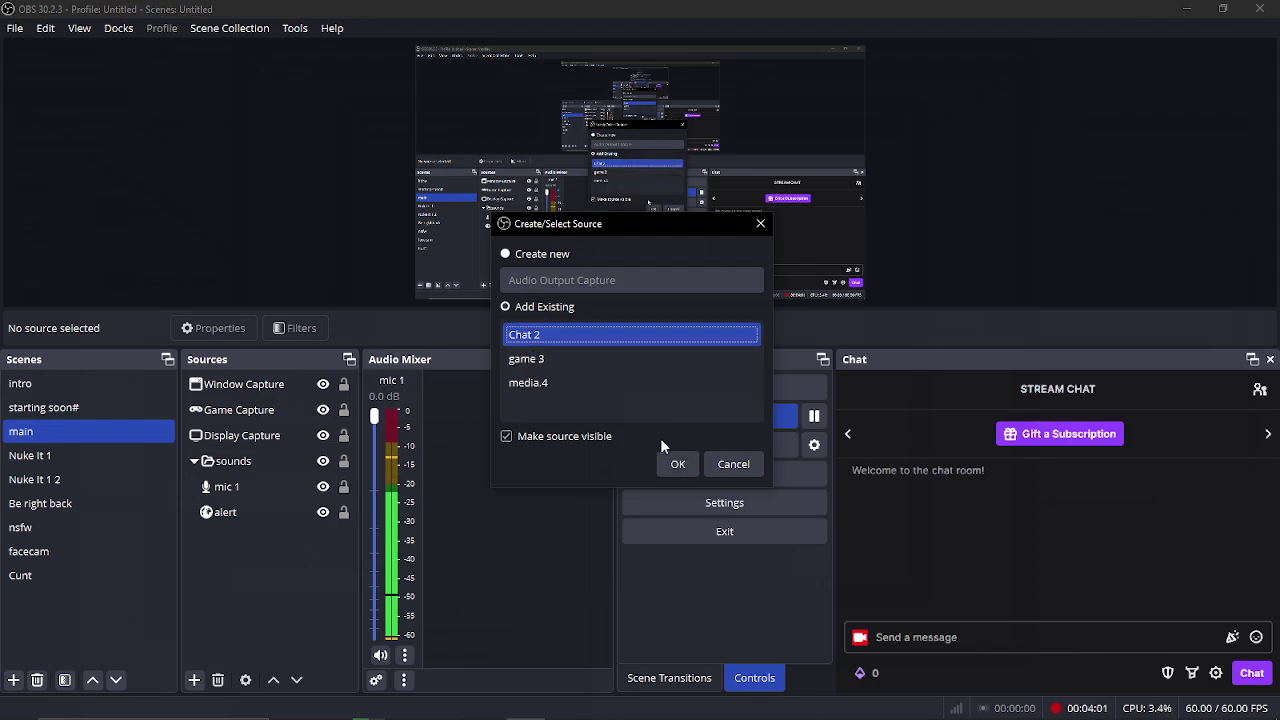
left_click(677, 464)
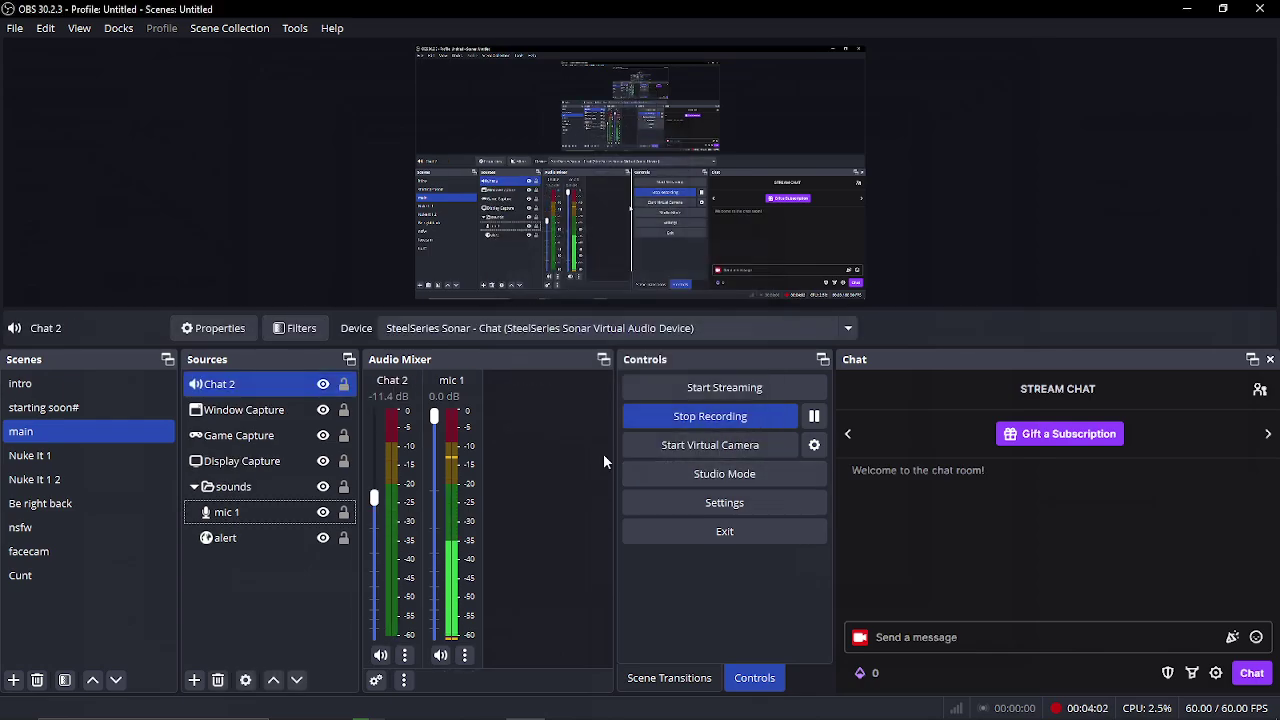
Add a Limiter filter to the Chat 2 audio source.
left_click(405, 655)
left_click(440, 596)
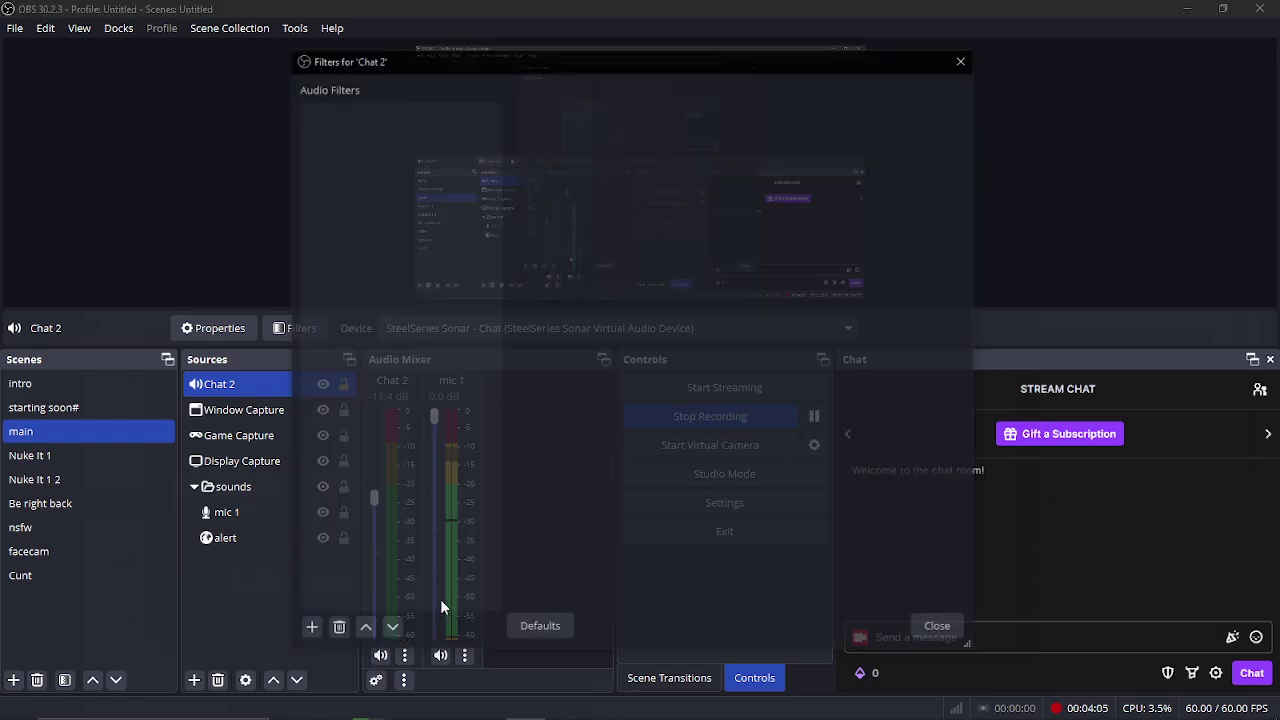
left_click(308, 630)
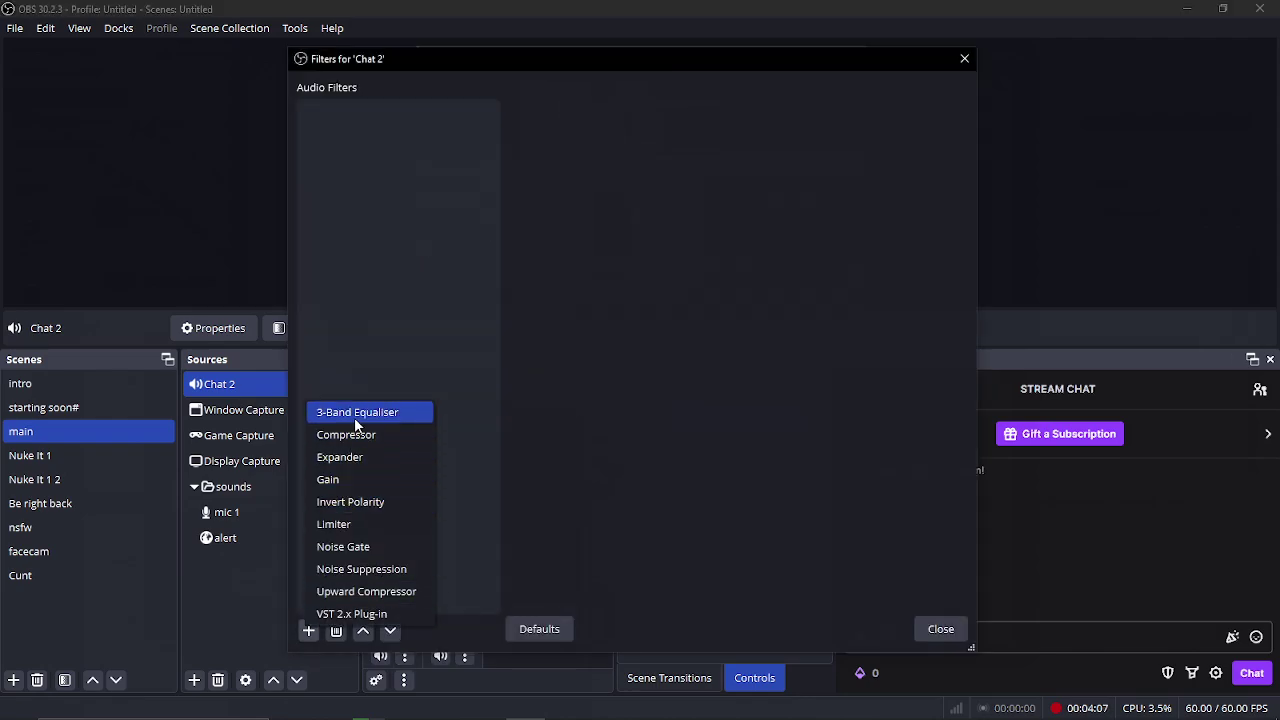
left_click(353, 521)
left_click(592, 378)
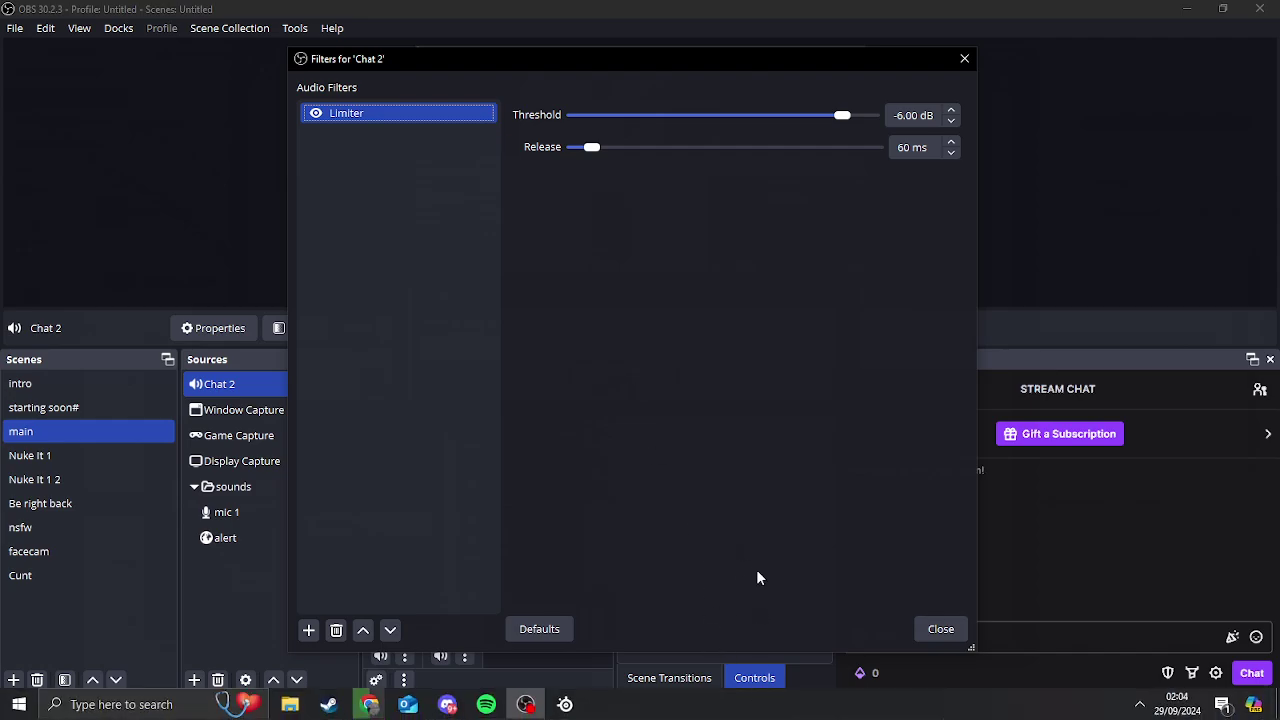
Lower the Limiter threshold to -18.50 dB and close the filters window.
left_click_drag(817, 72, 987, 143)
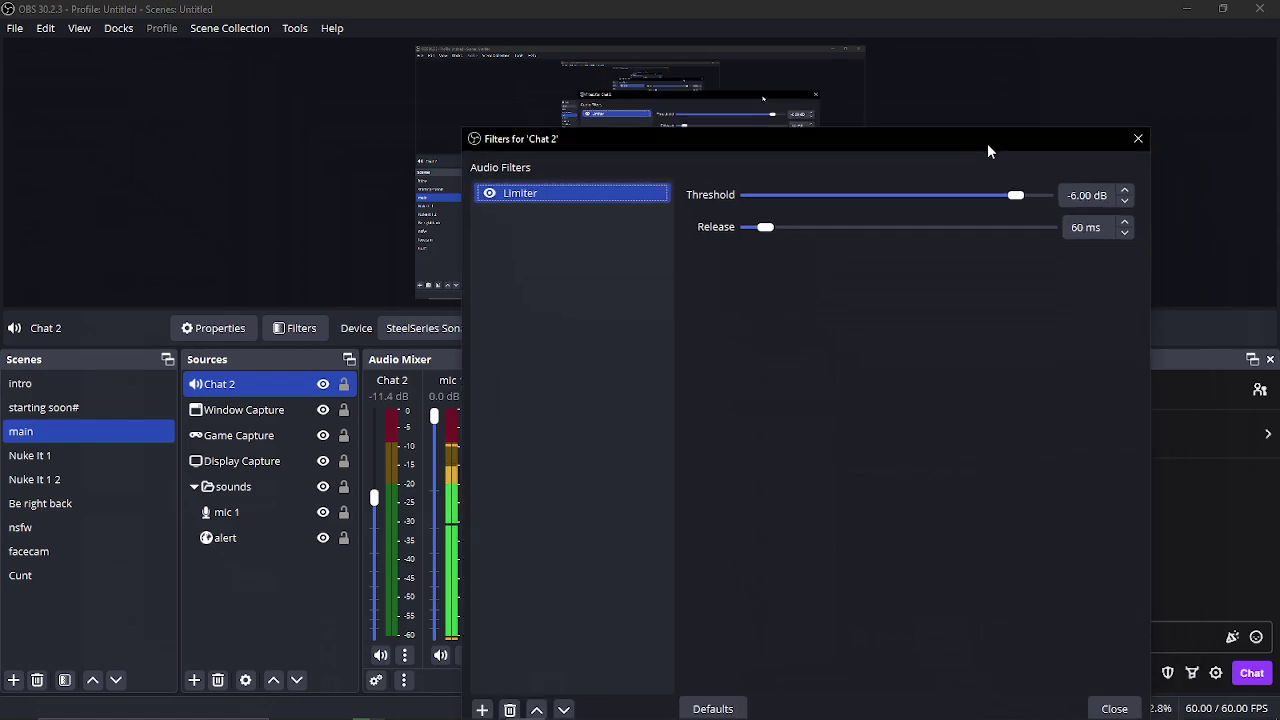
left_click(1013, 197)
left_click_drag(1010, 197, 946, 197)
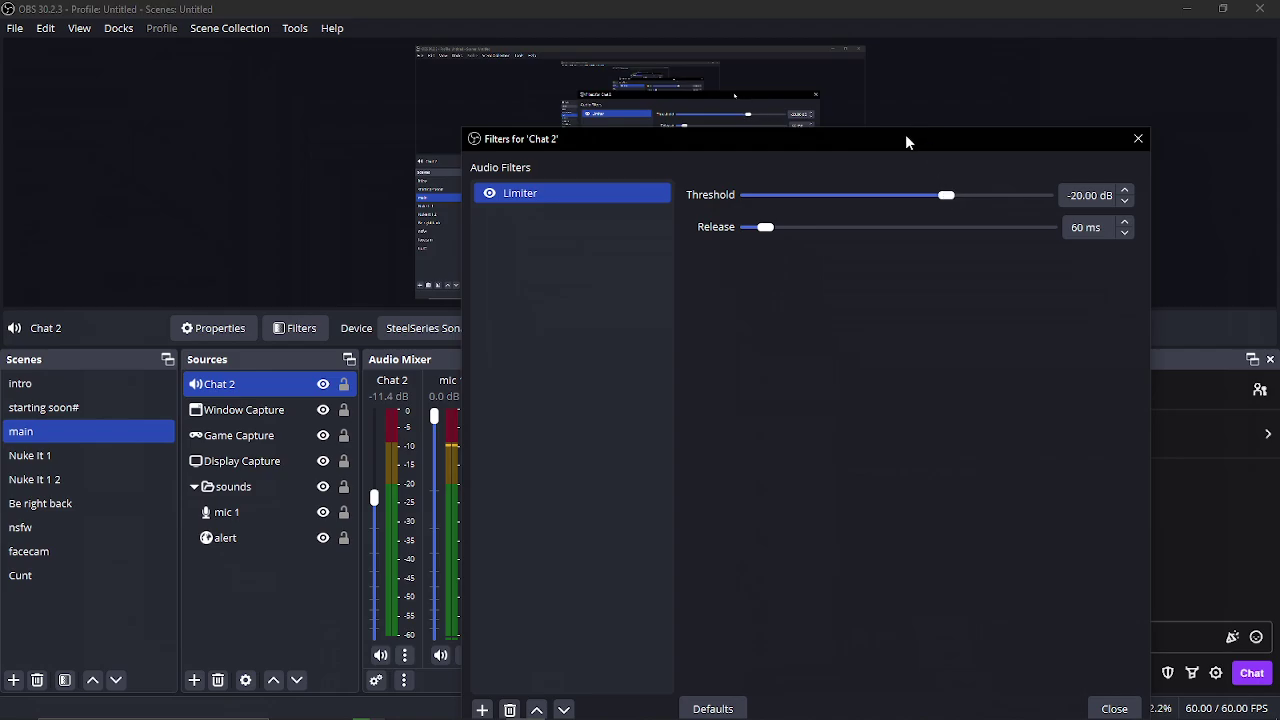
left_click_drag(905, 141, 616, 47)
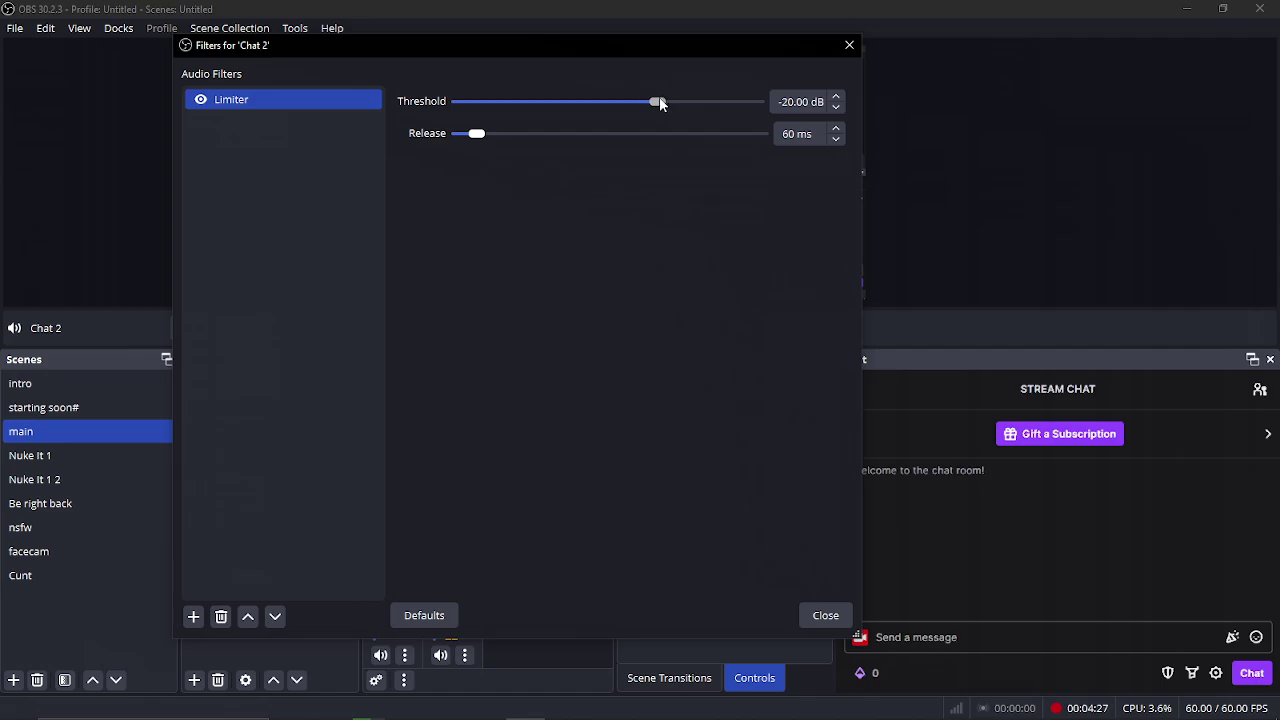
left_click_drag(659, 101, 666, 102)
left_click(826, 615)
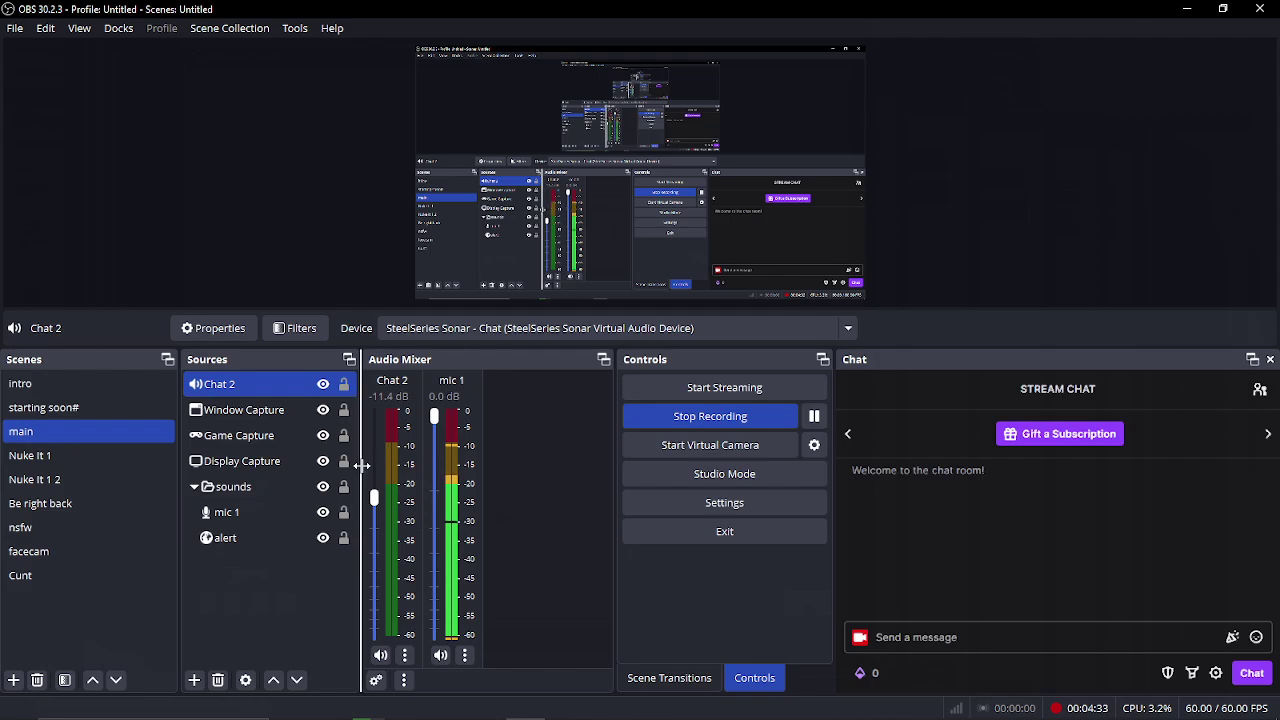
Add the existing game 3 audio output capture source to the main scene.
right_click(227, 574)
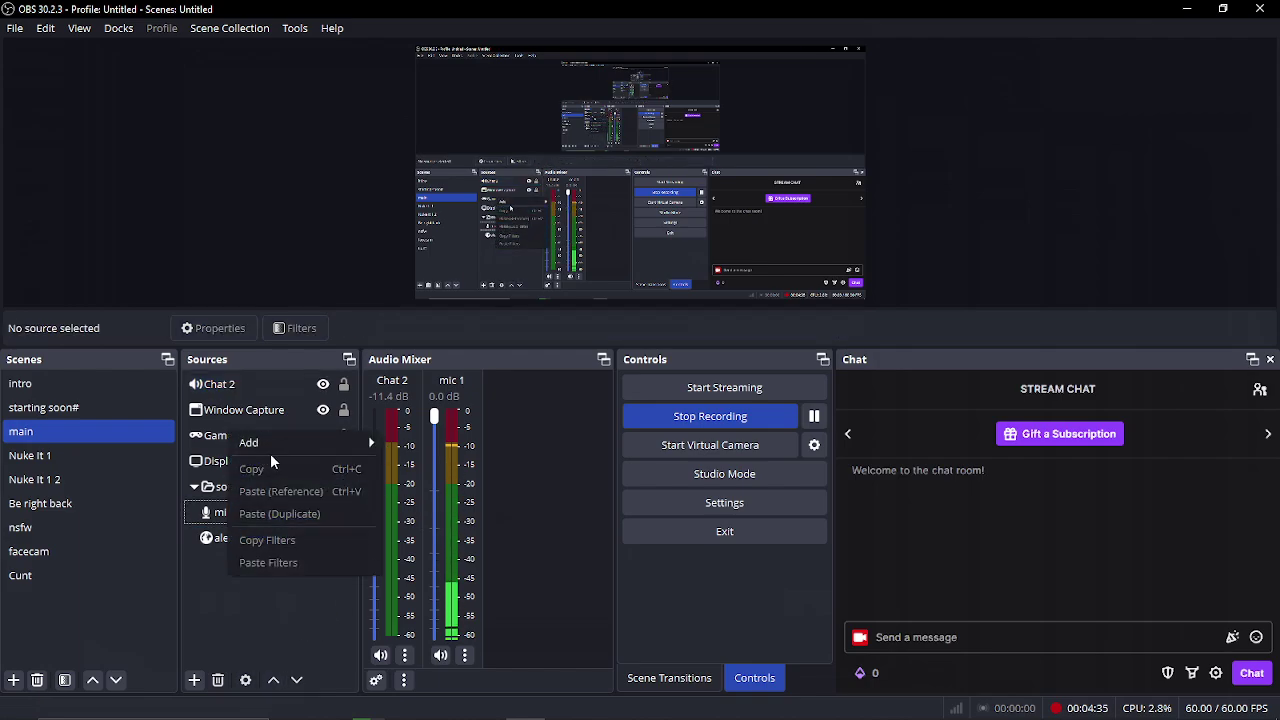
mouse_move(312, 454)
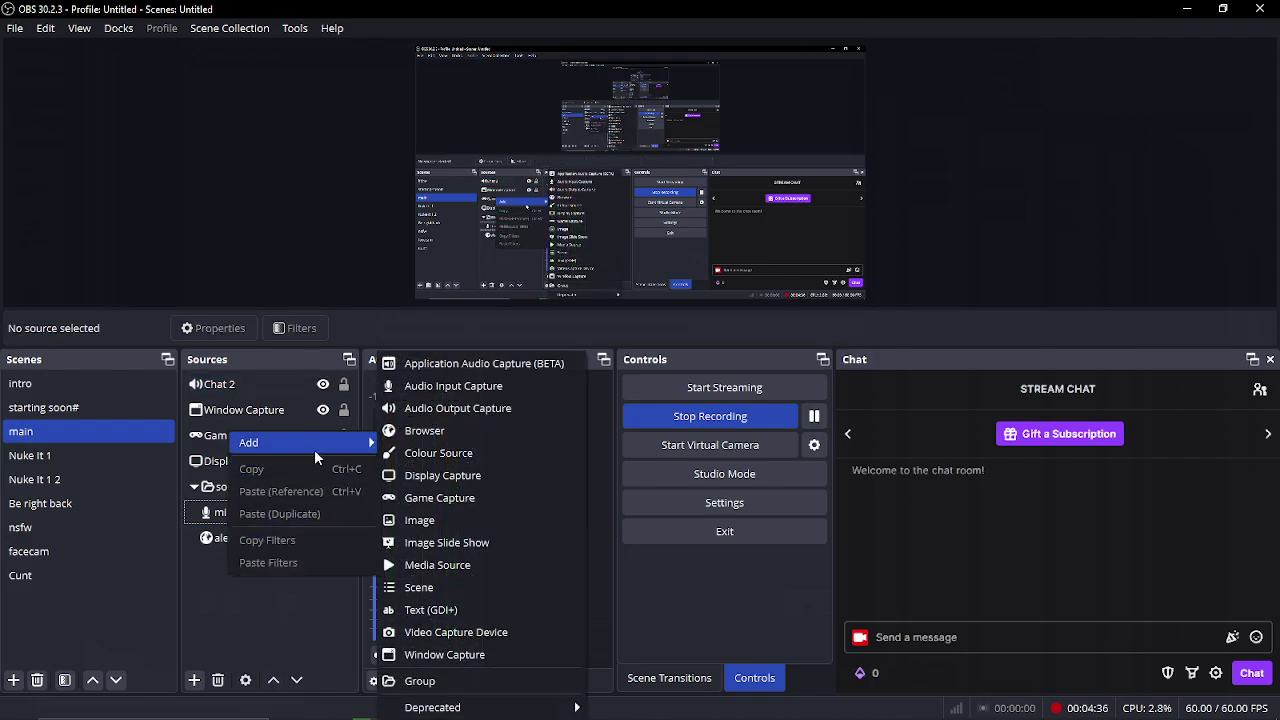
left_click(467, 409)
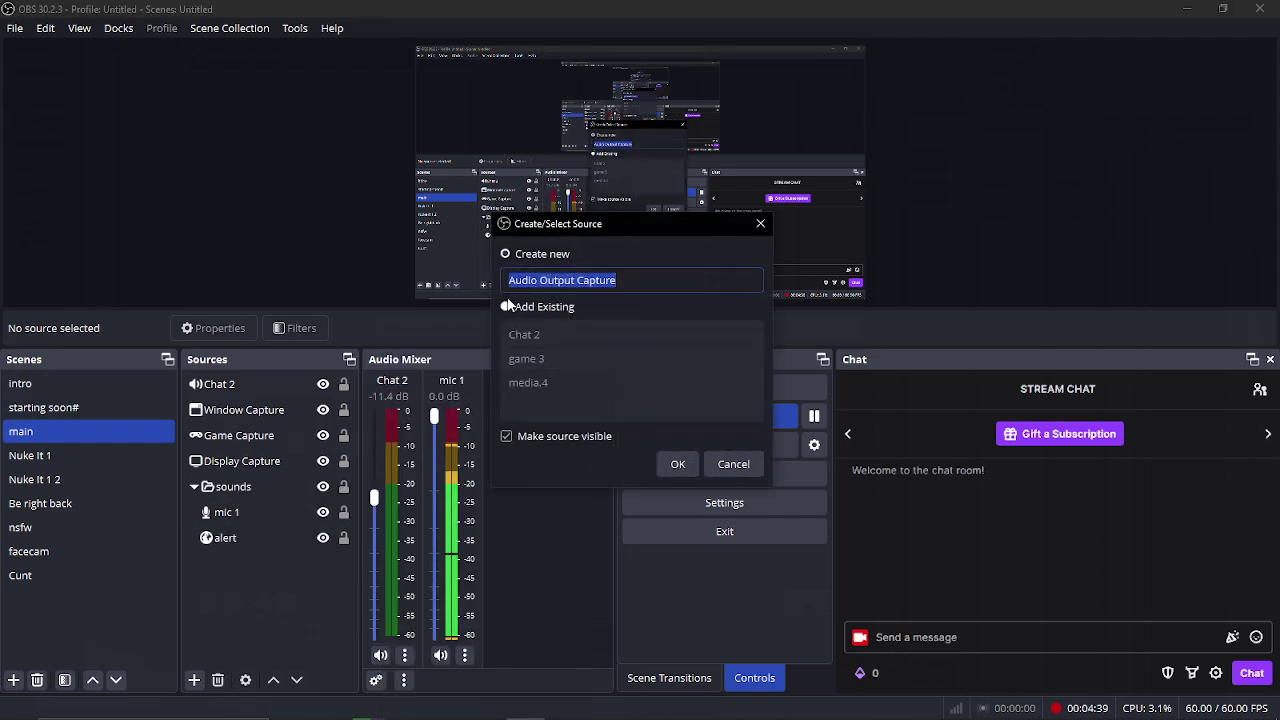
left_click(507, 308)
left_click(516, 358)
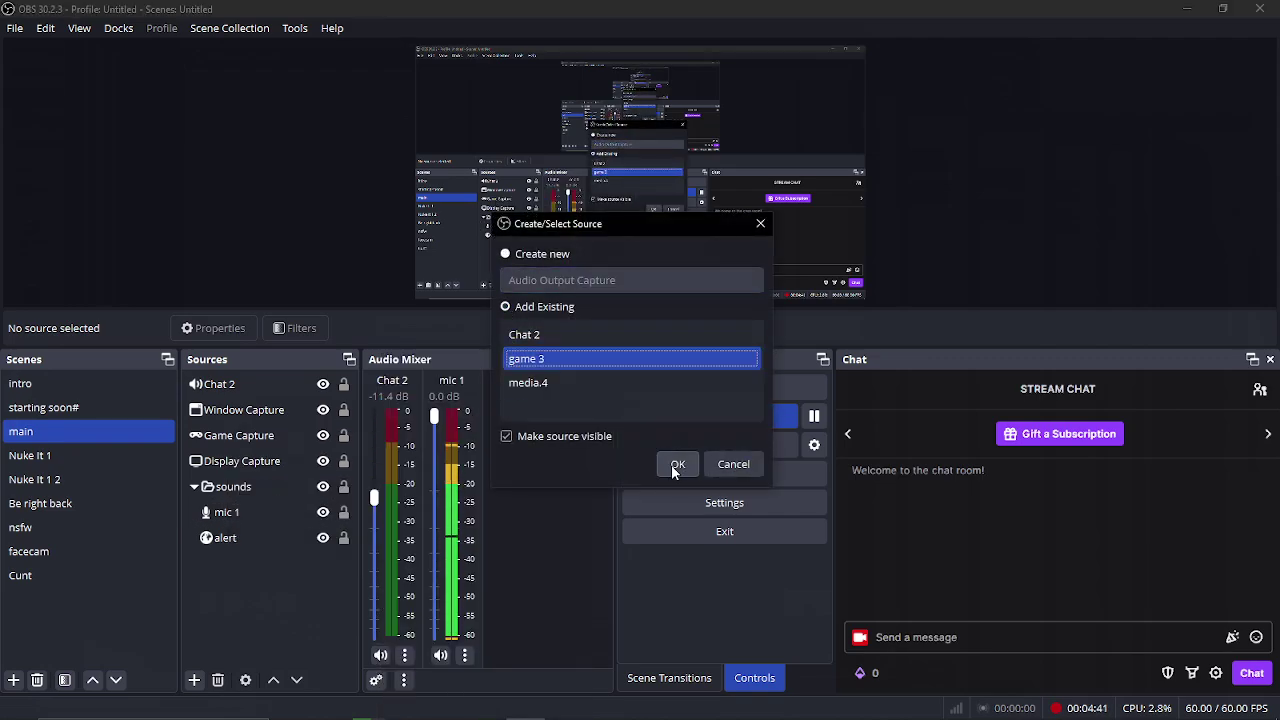
left_click(676, 465)
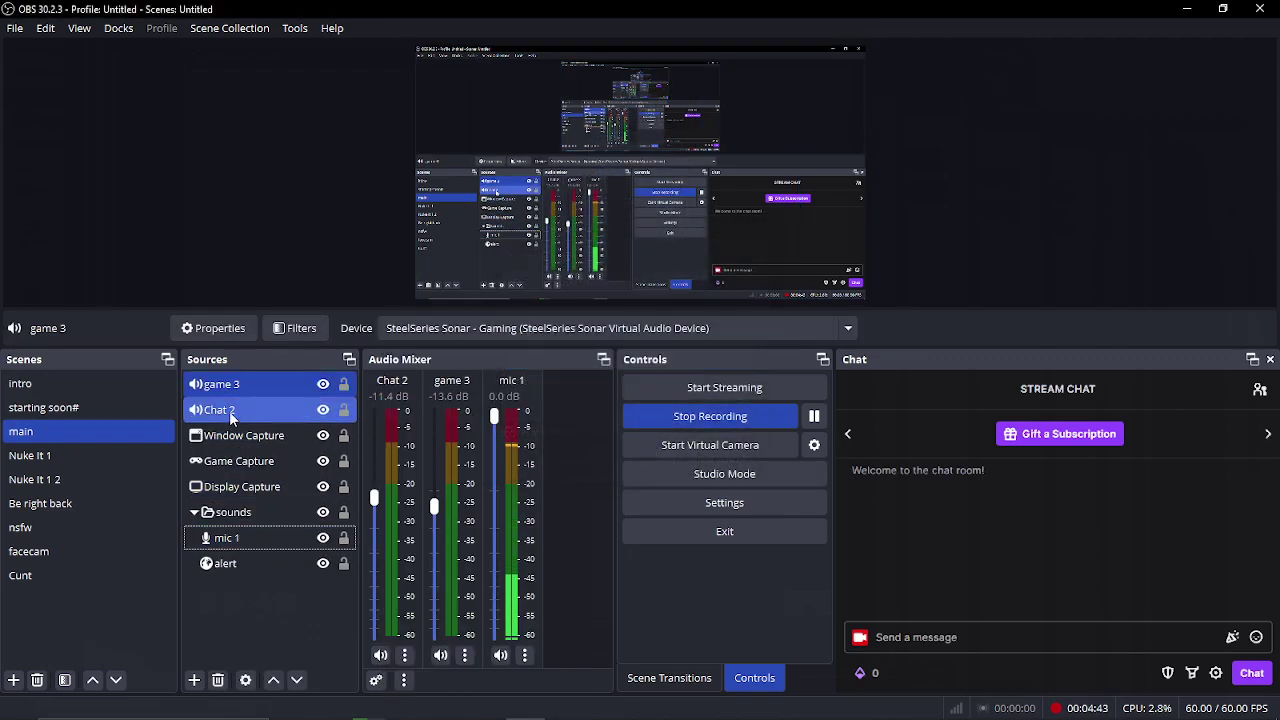
Confirm game 3's properties keep the SteelSeries Sonar - Gaming device.
double_click(256, 386)
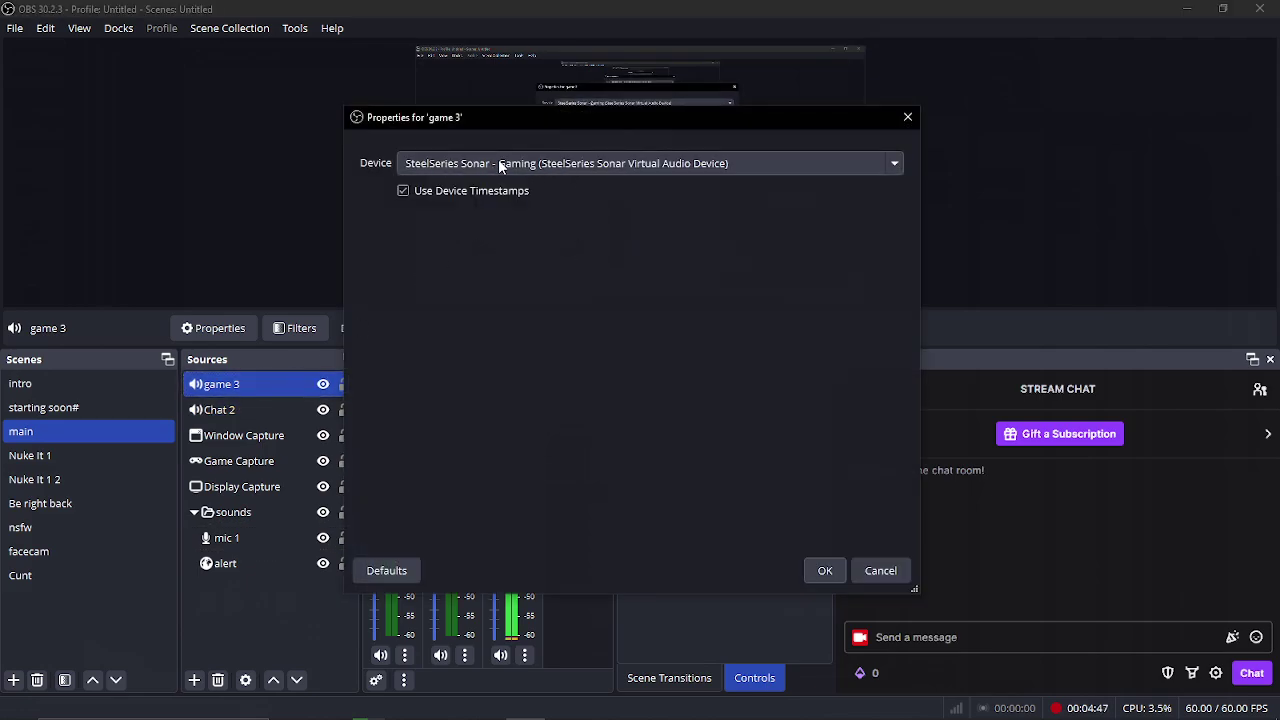
left_click(825, 570)
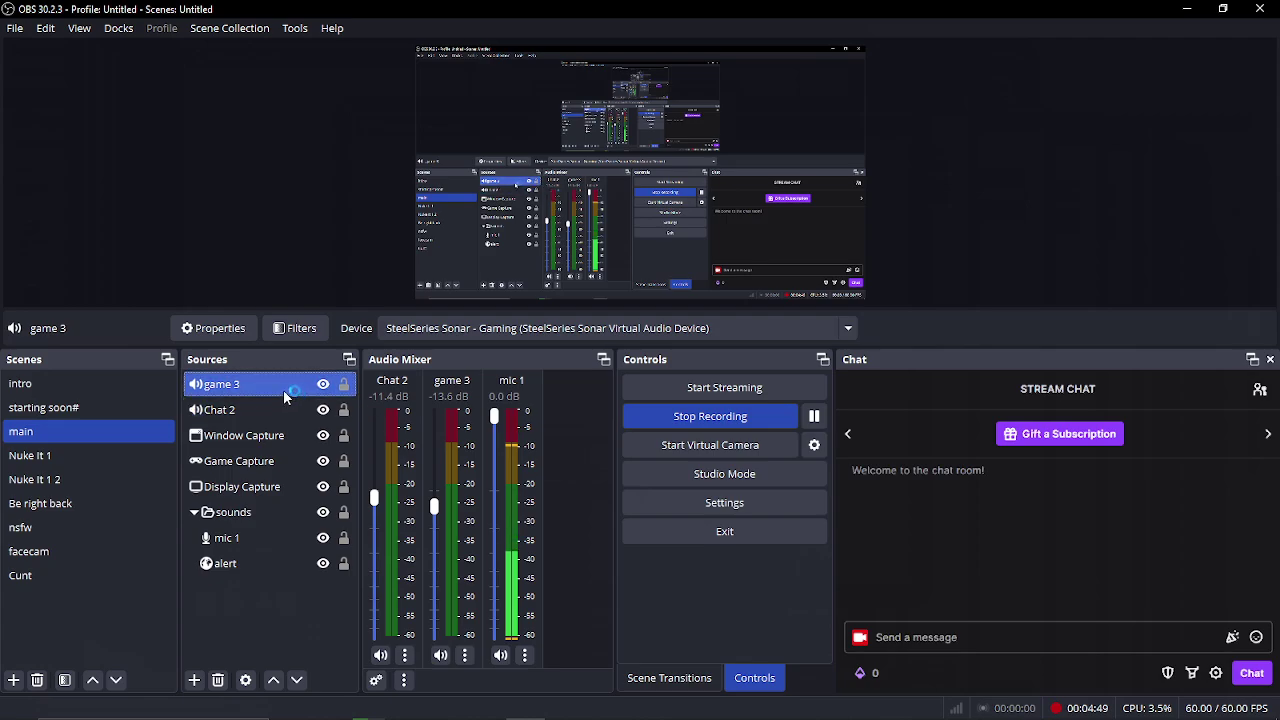
left_click(465, 655)
Open game 3's audio filters and close the window without adding any filter.
left_click(502, 597)
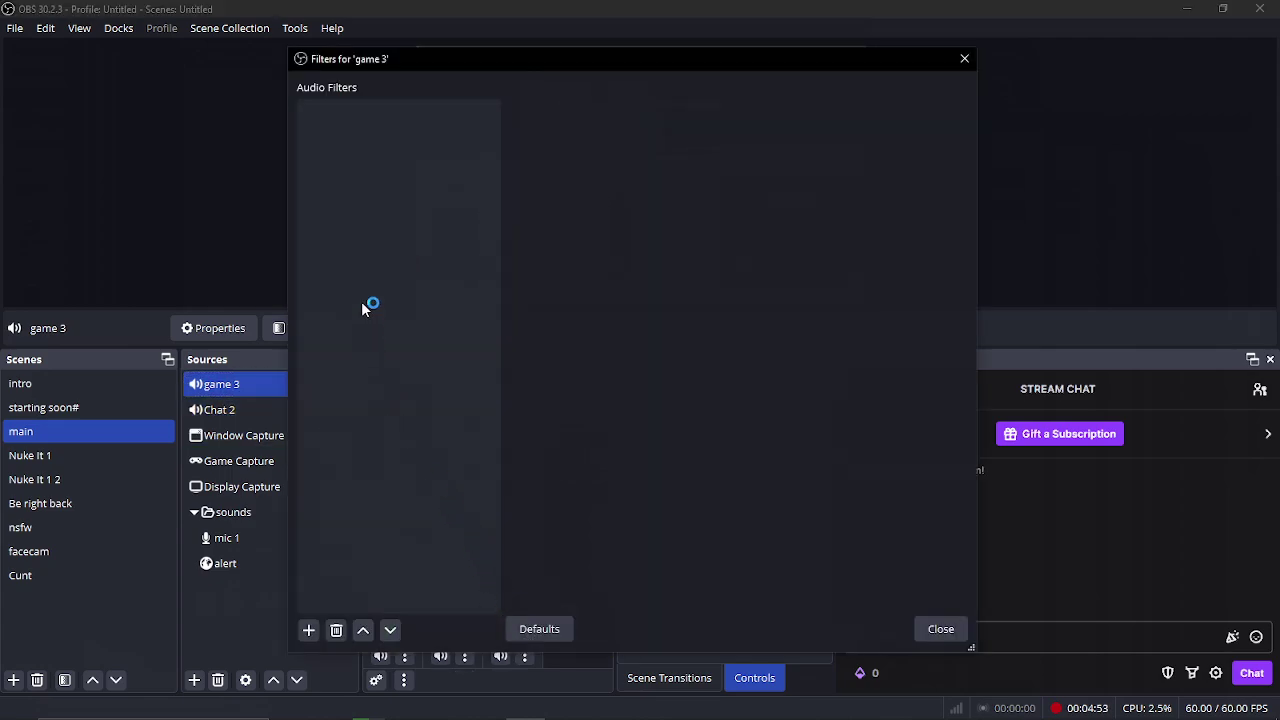
left_click(965, 58)
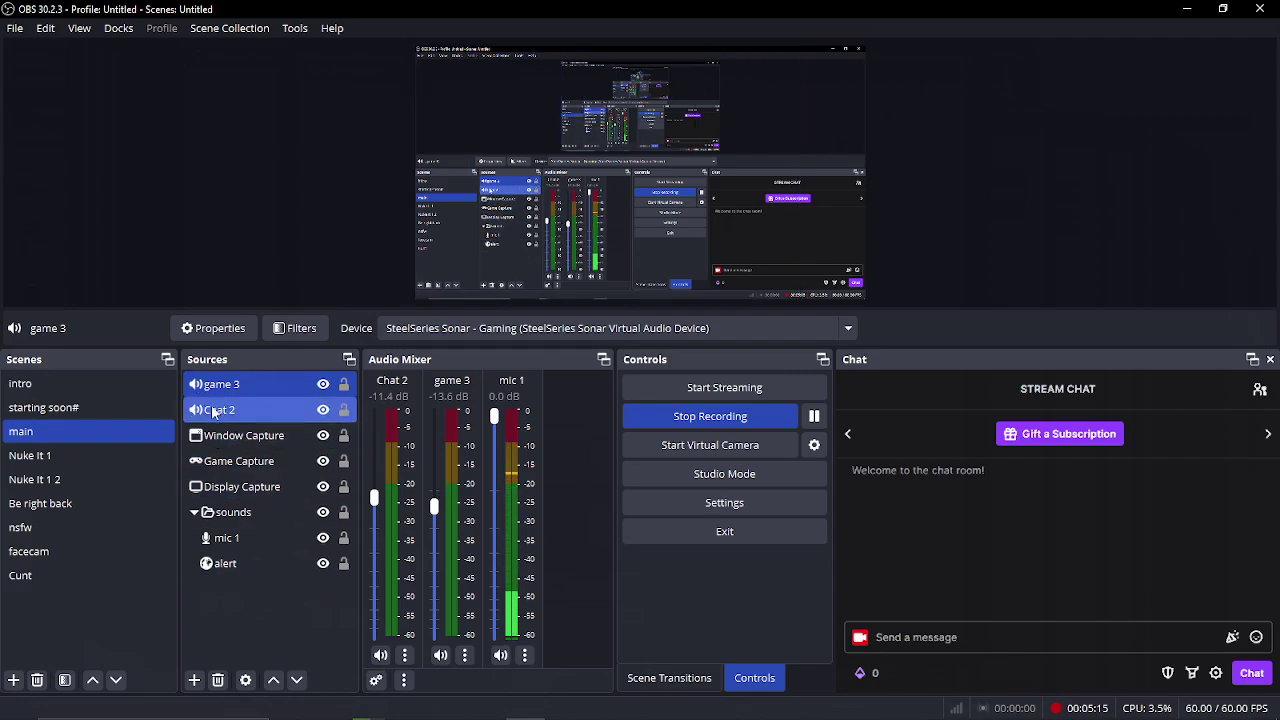
Check the sounds group's contents, collapsing and re-expanding it.
left_click(228, 564)
left_click(217, 514)
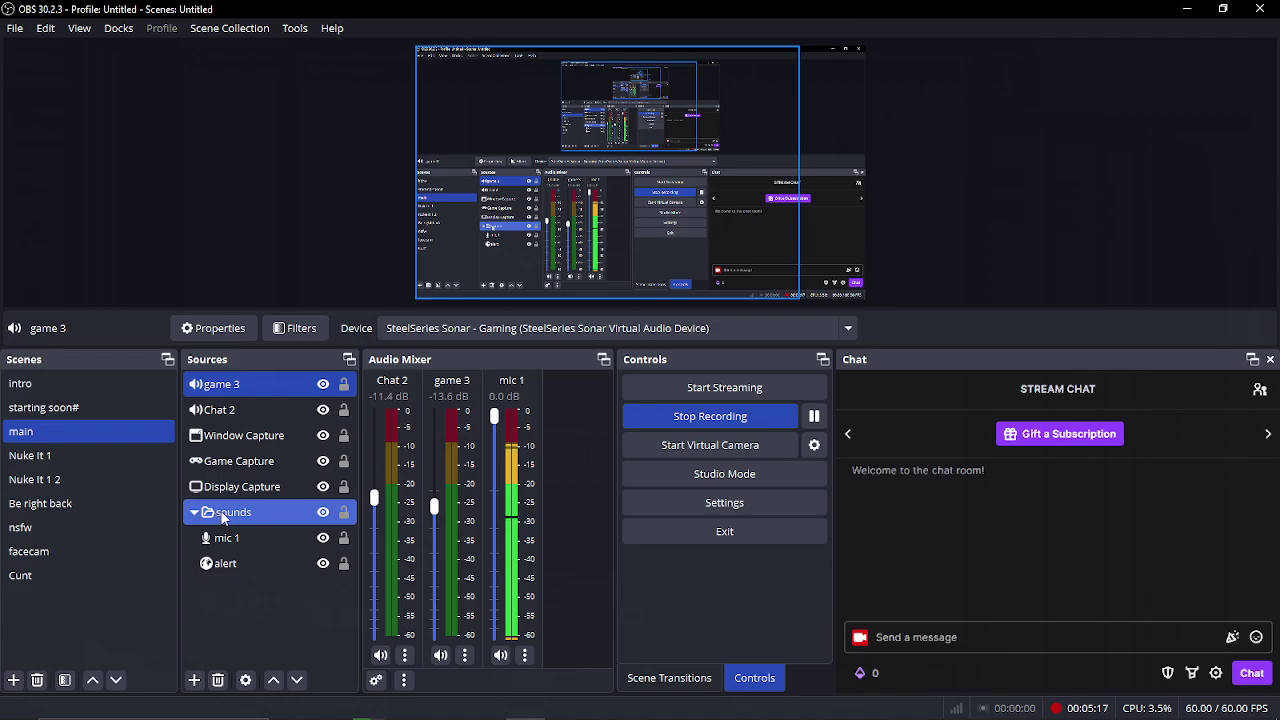
left_click(224, 562)
left_click(226, 538)
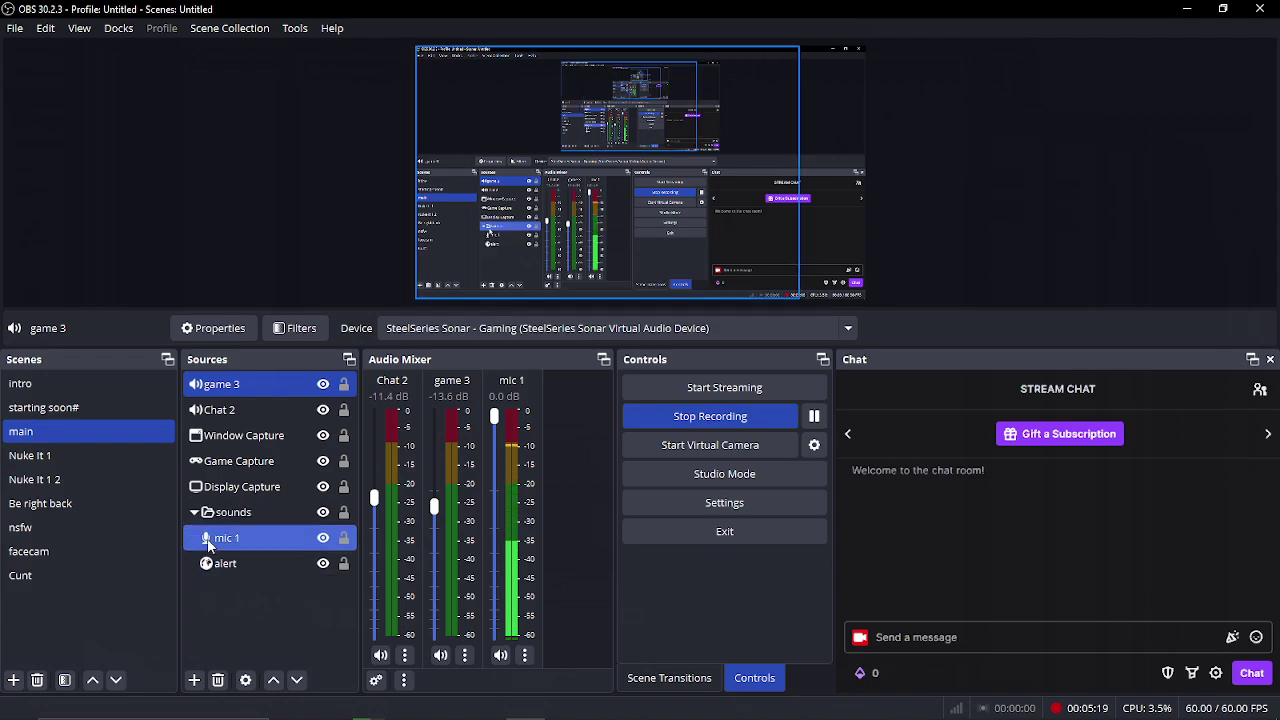
left_click(224, 563)
left_click(228, 538)
left_click(233, 514)
left_click(232, 514)
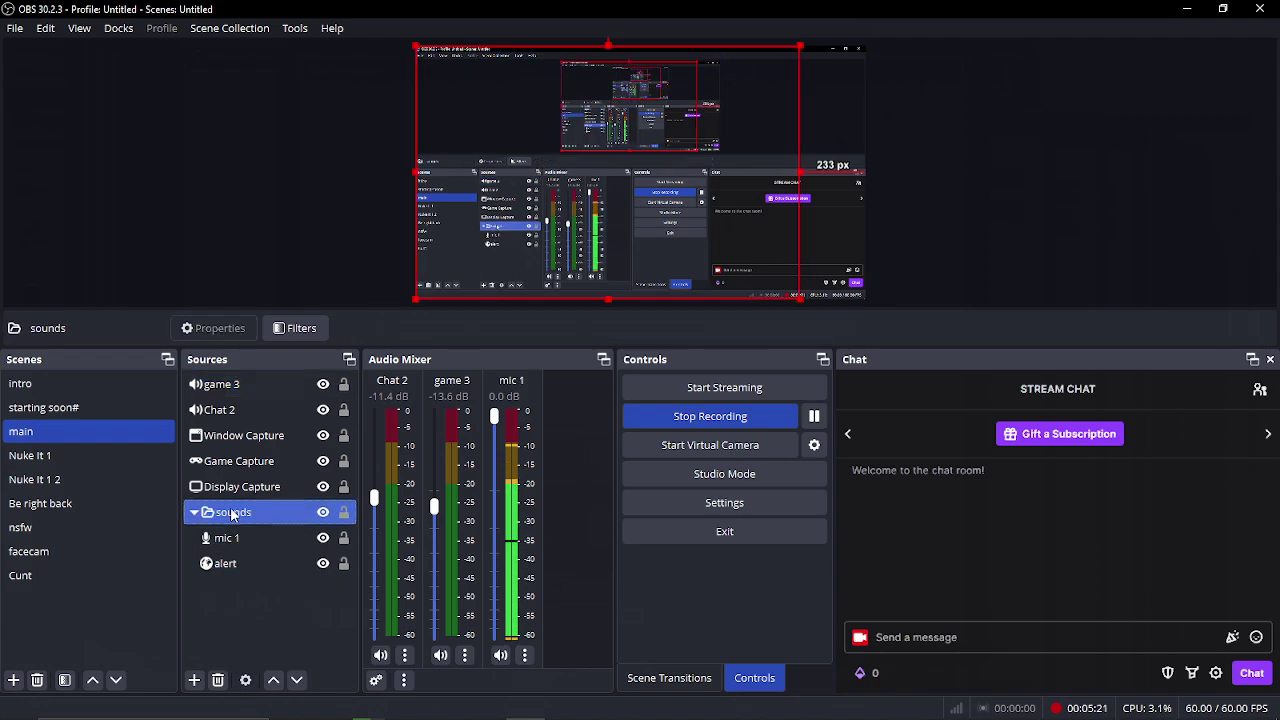
left_click(194, 512)
left_click(194, 512)
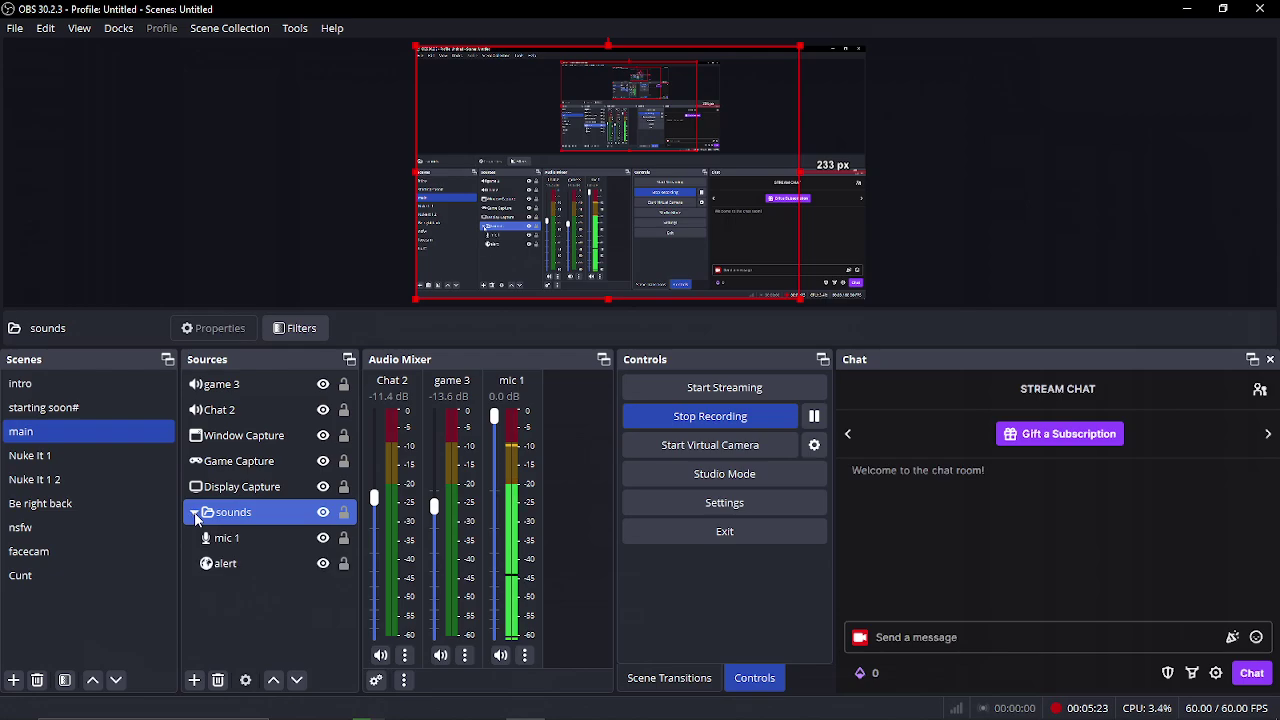
Drag game 3 and Chat 2 into the sounds group above mic 1.
left_click(219, 388, "ctrl")
left_click(219, 409)
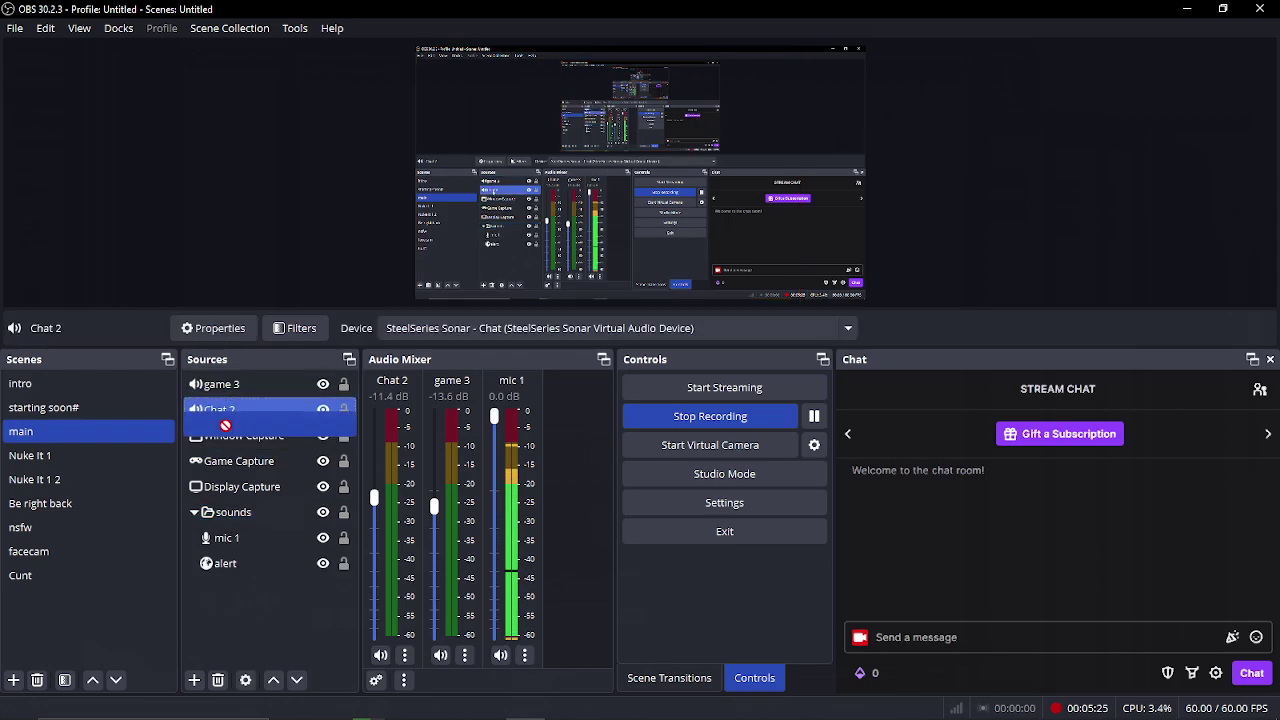
left_click_drag(216, 405, 235, 518)
left_click(228, 466, "ctrl")
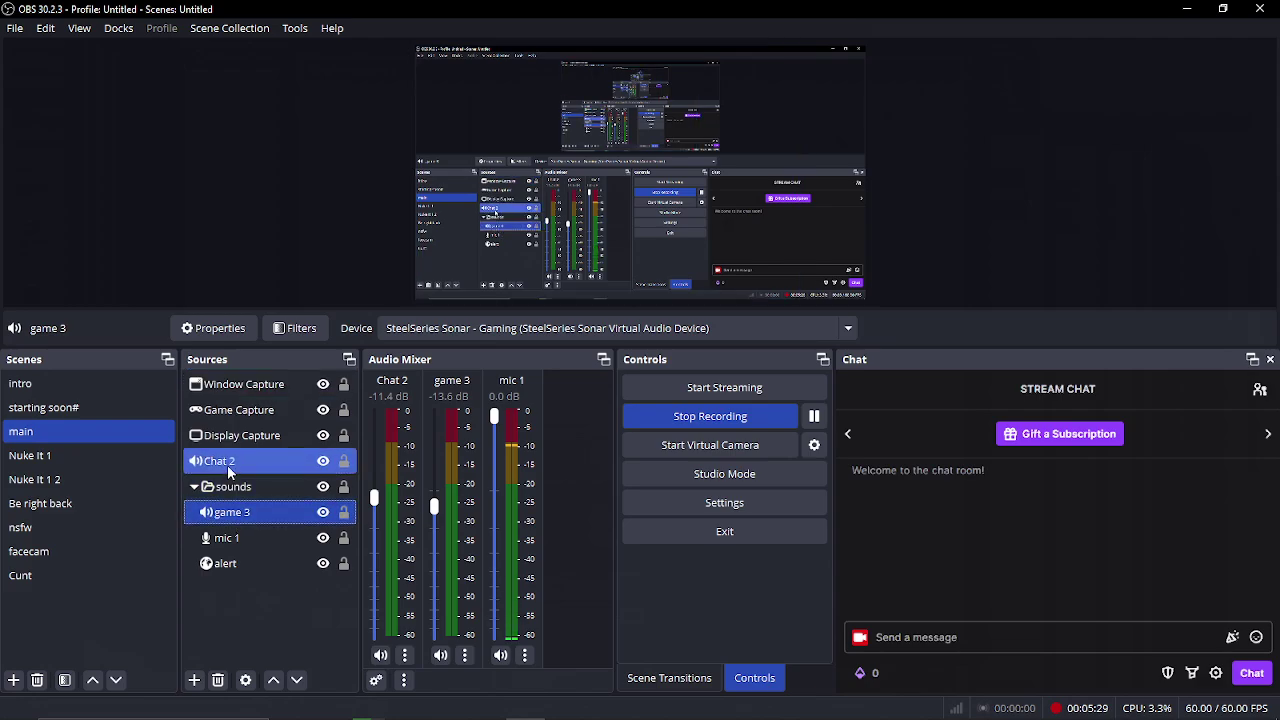
left_click_drag(228, 470, 237, 535)
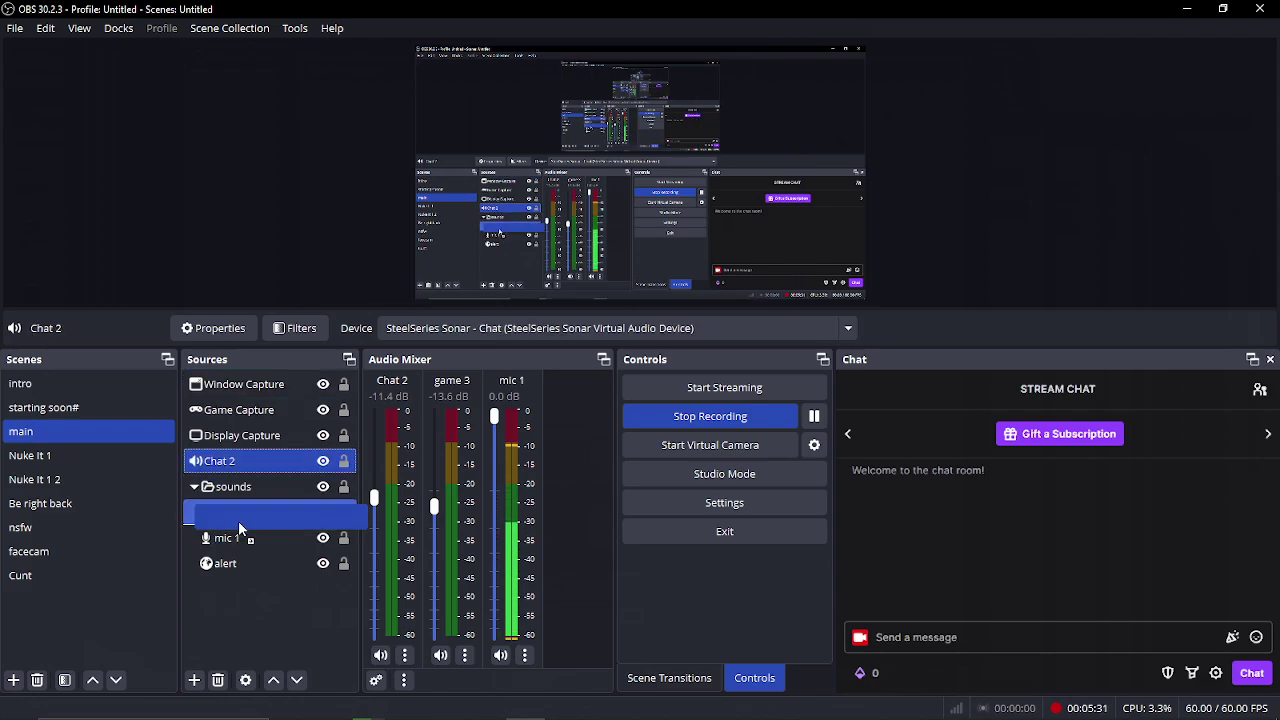
left_click_drag(238, 520, 240, 534)
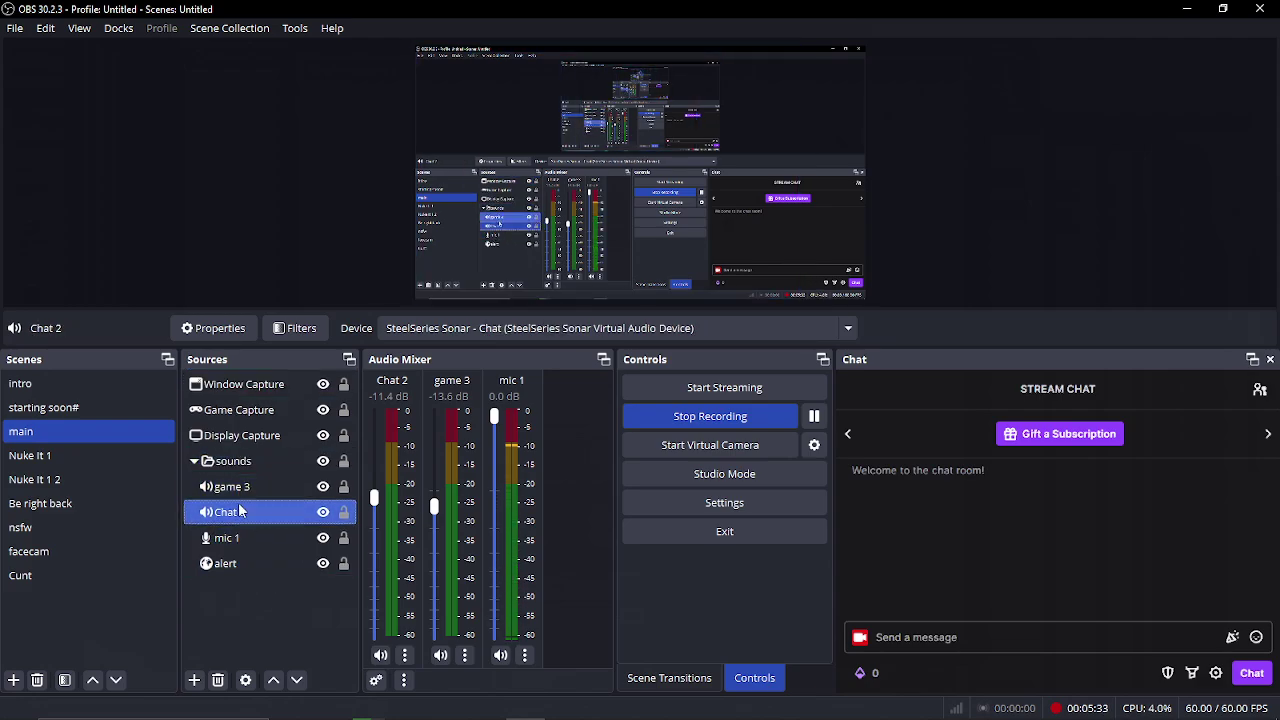
left_click(230, 538, "ctrl")
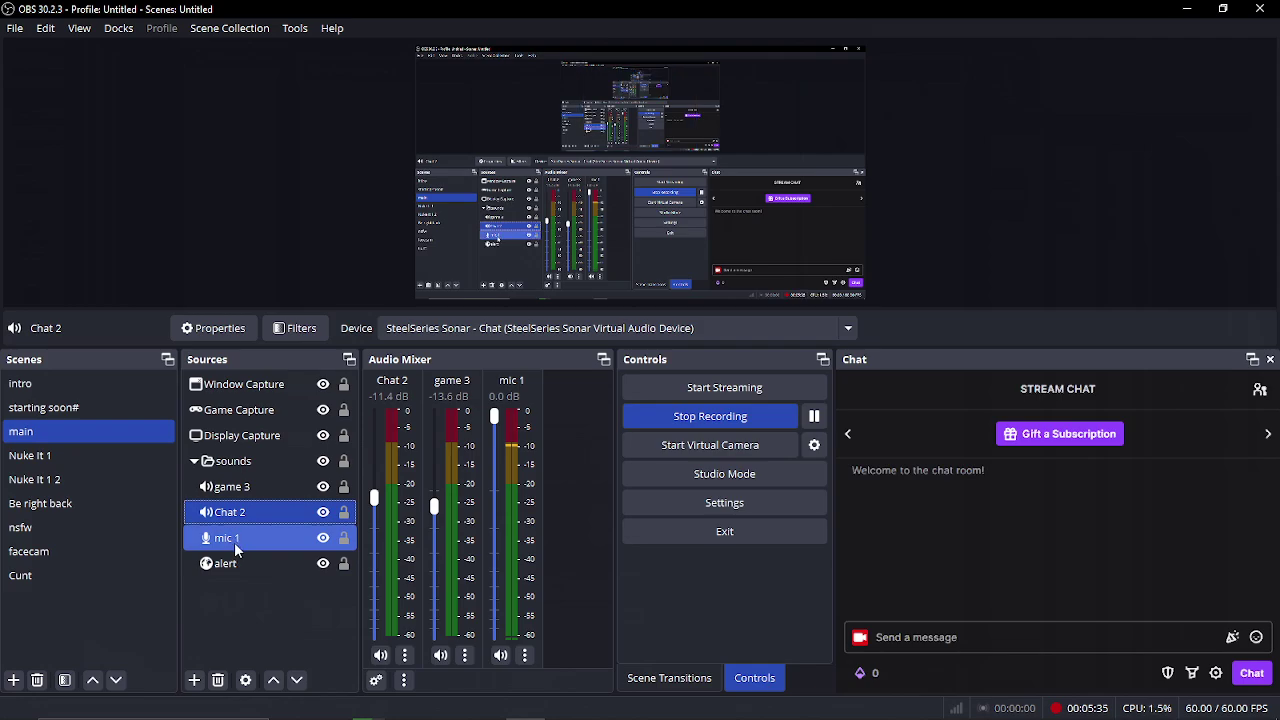
left_click(234, 542, "ctrl")
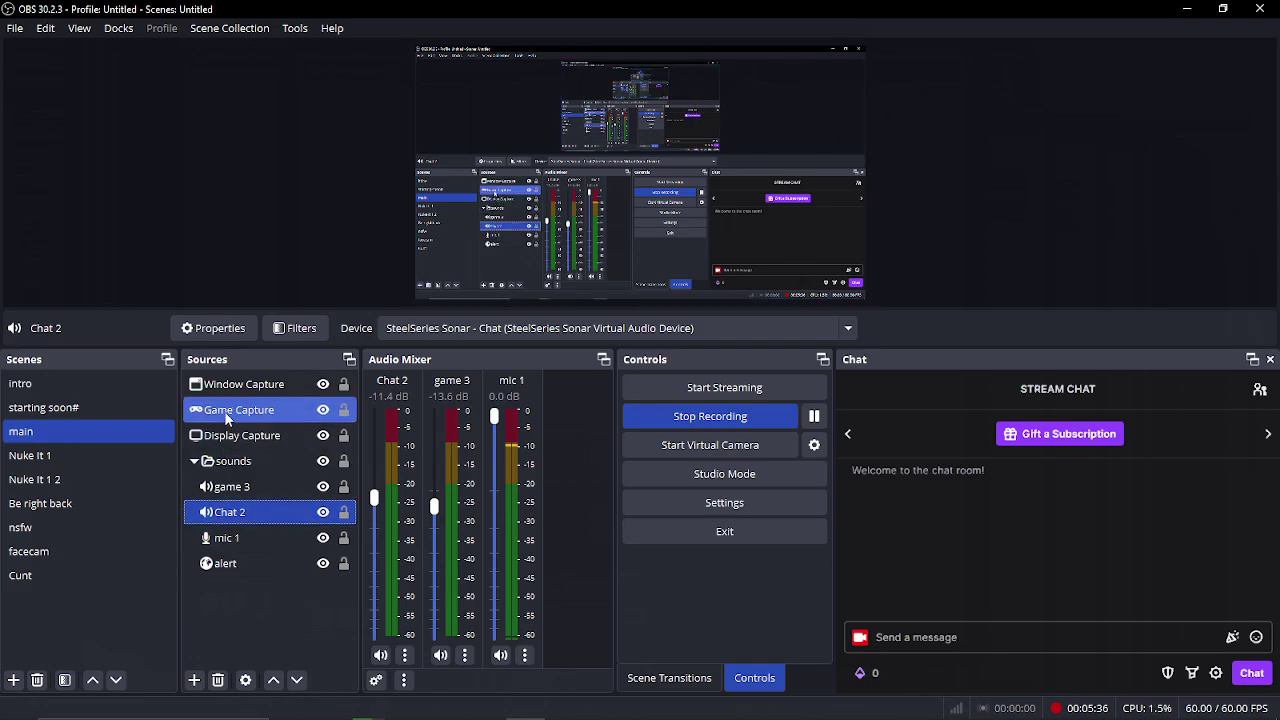
Add the existing media.4 audio output source and place it at the top of the sounds group.
left_click(194, 681)
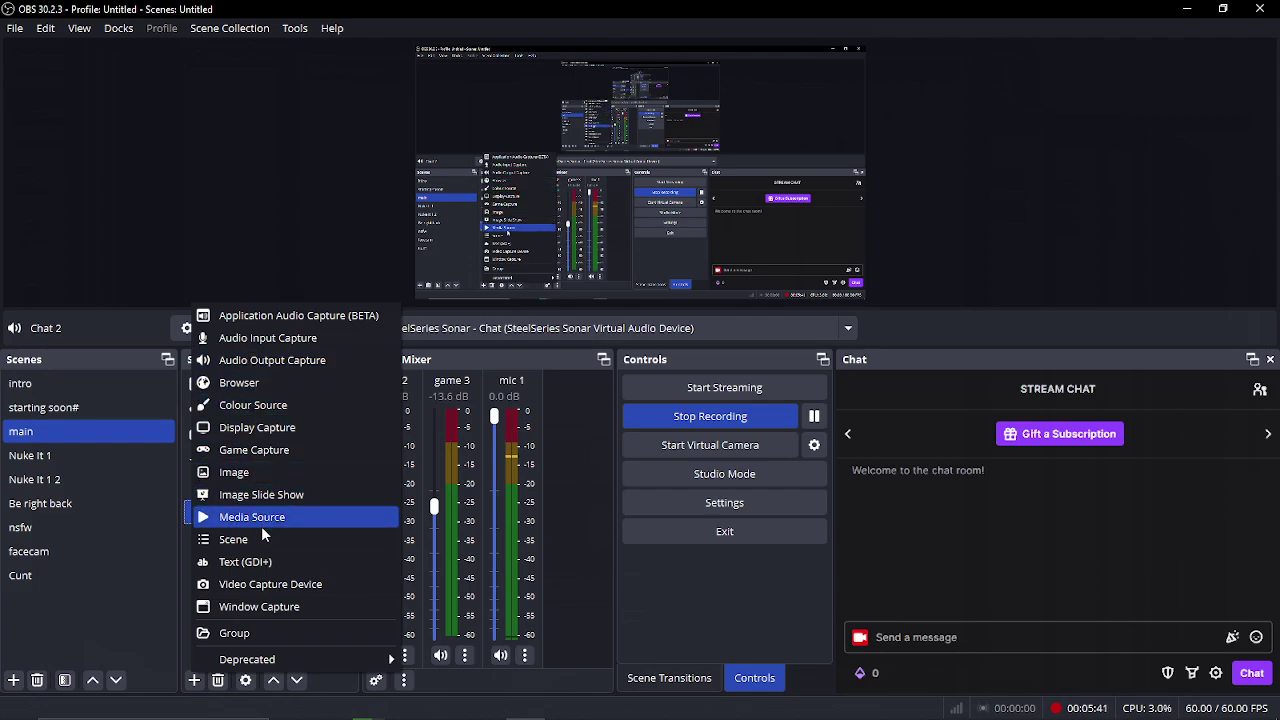
left_click(257, 360)
left_click(506, 307)
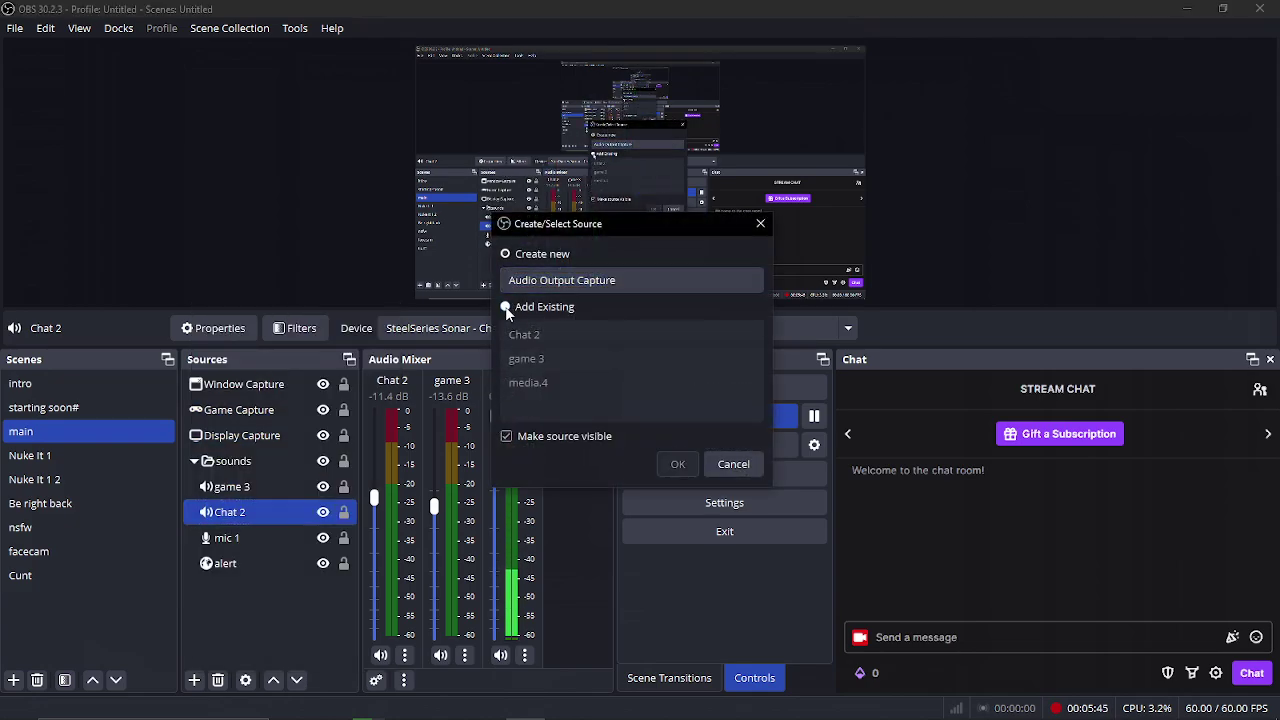
left_click(590, 382)
left_click(679, 464)
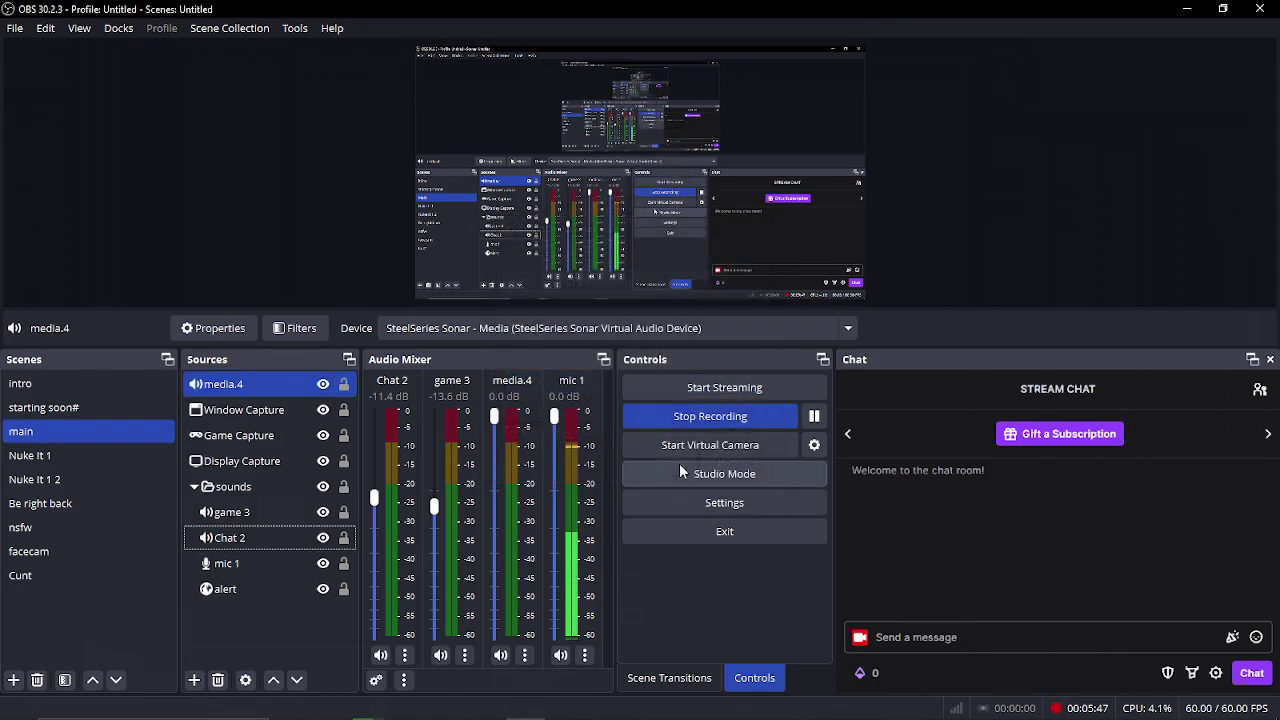
left_click_drag(222, 384, 240, 505)
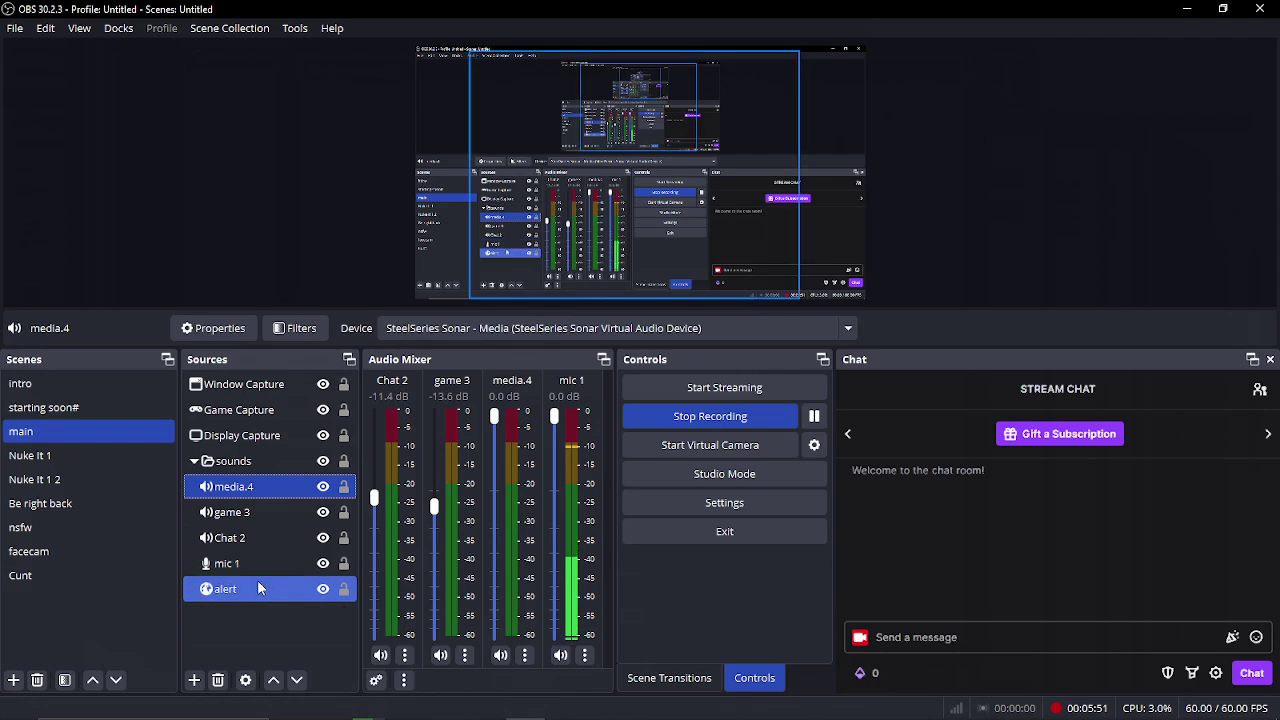
left_click(191, 462)
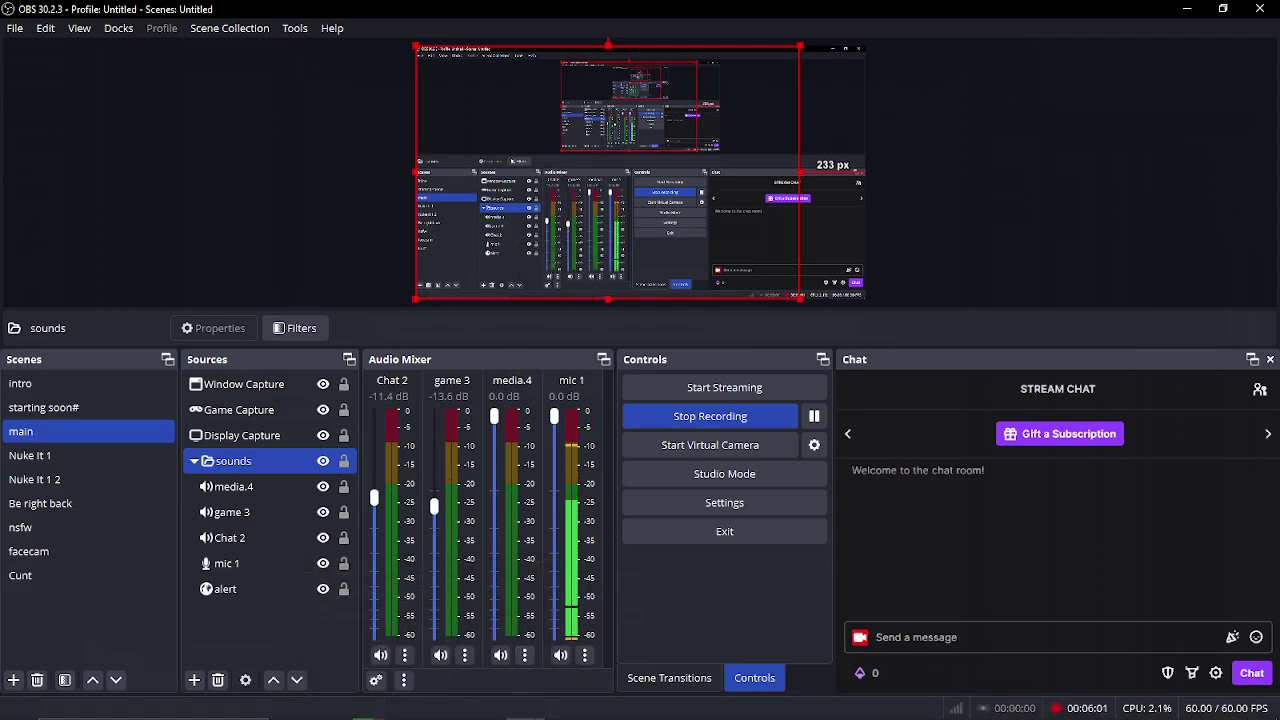
Check media.4's device properties (SteelSeries Sonar - Media) and close them without changes.
left_click(525, 655)
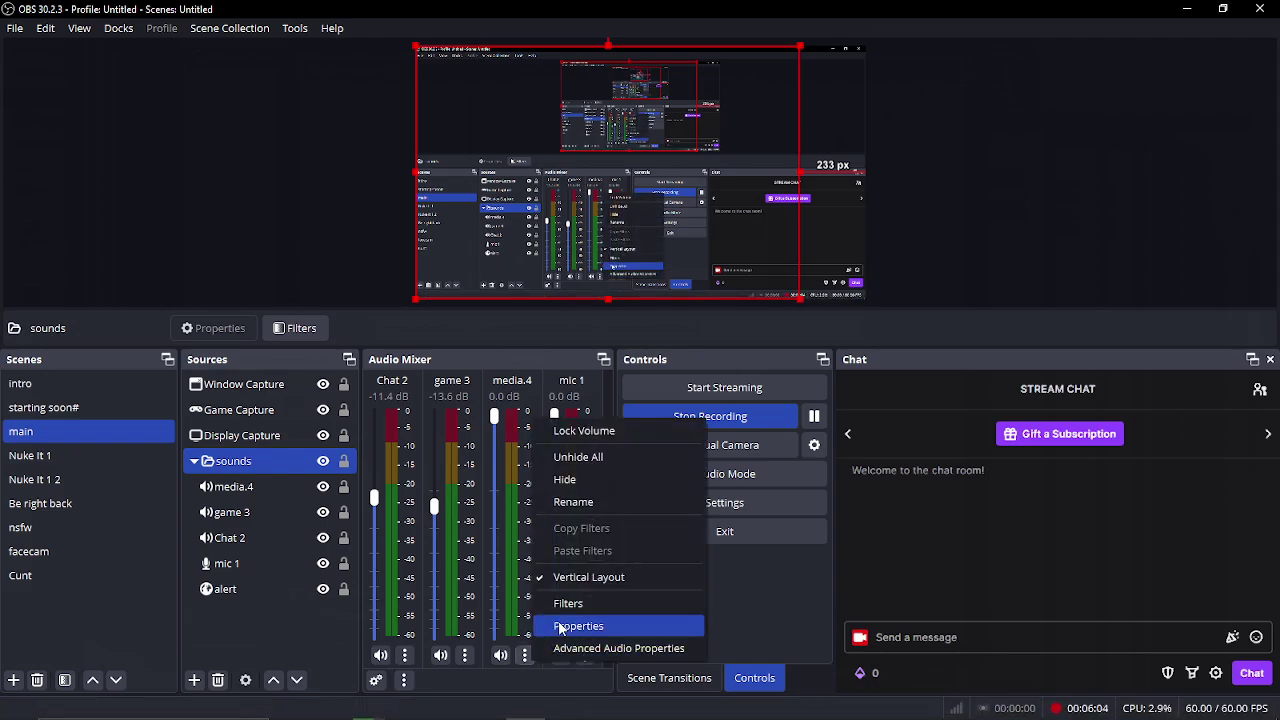
left_click(575, 626)
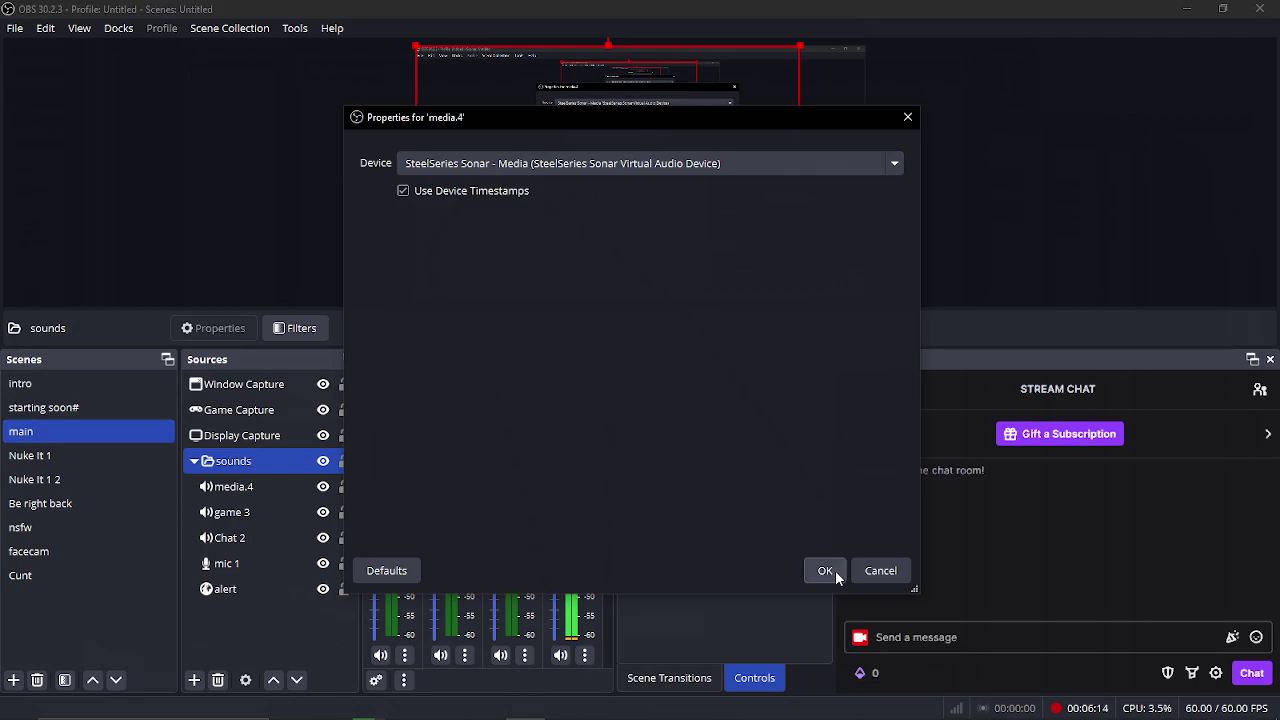
left_click(878, 570)
left_click(248, 595)
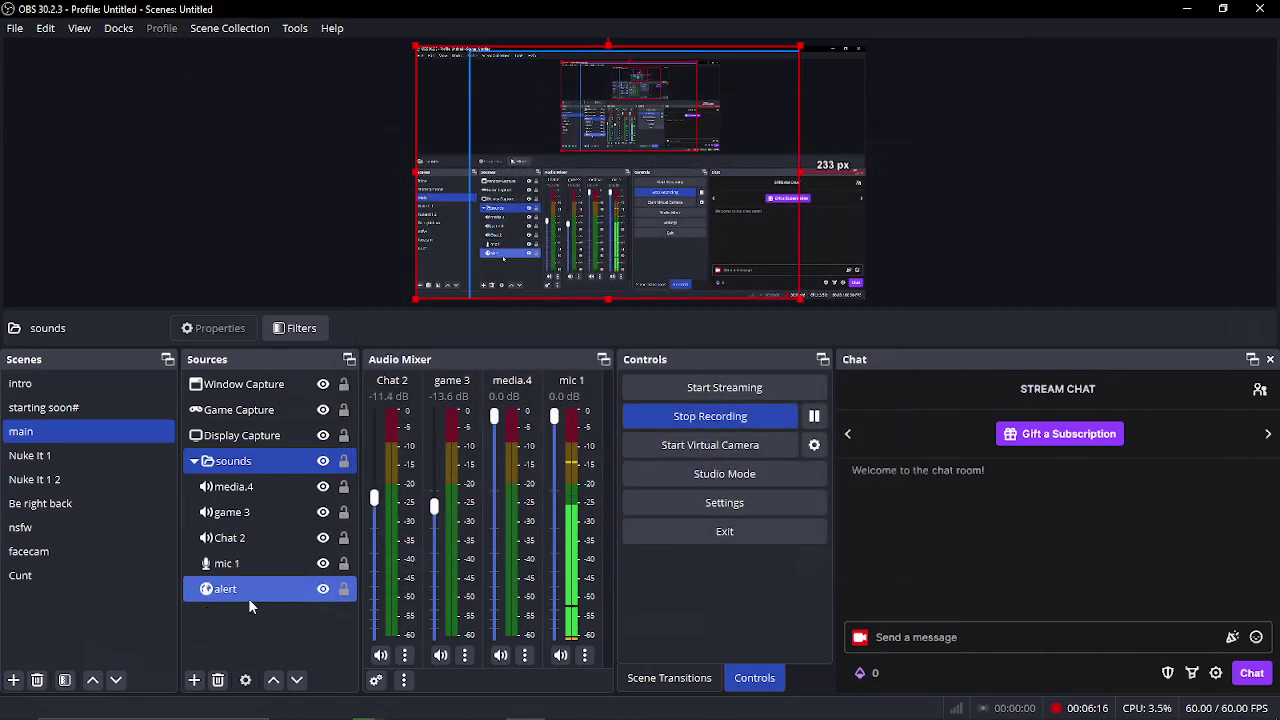
left_click(250, 605)
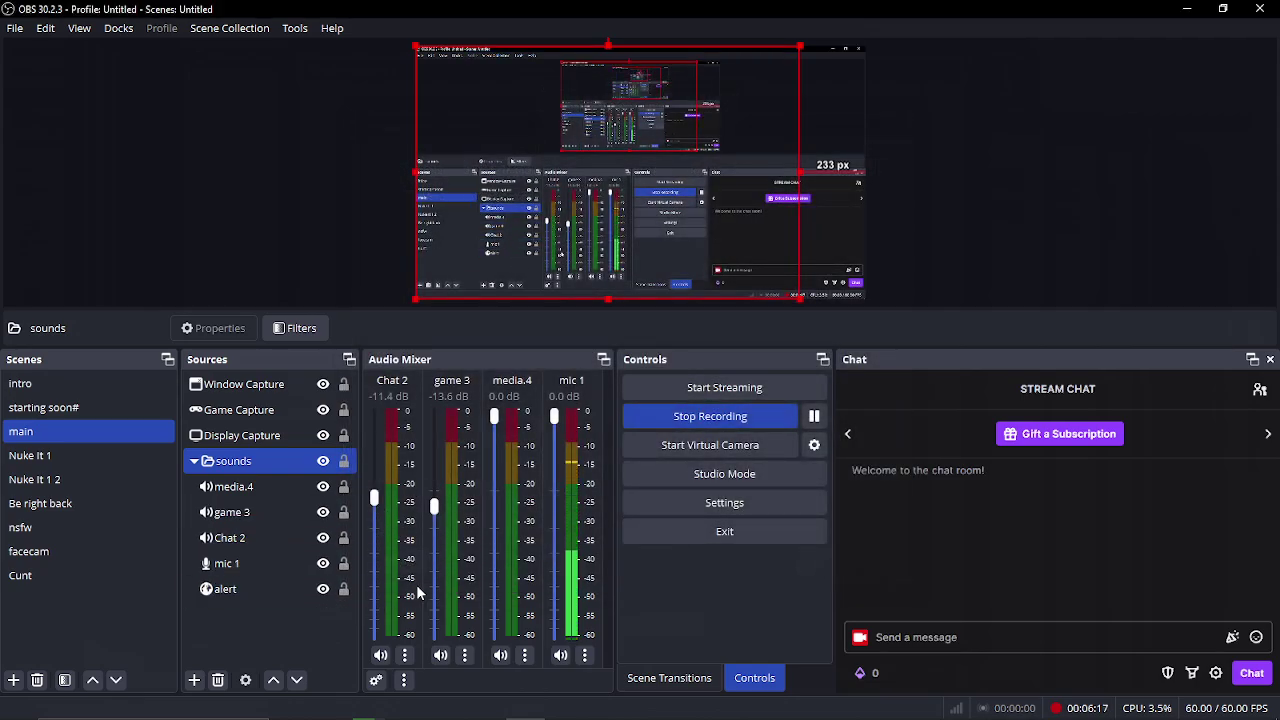
Lower media.4 to about -23.4 dB and view its empty audio filters.
left_click_drag(495, 582, 495, 537)
left_click(524, 655)
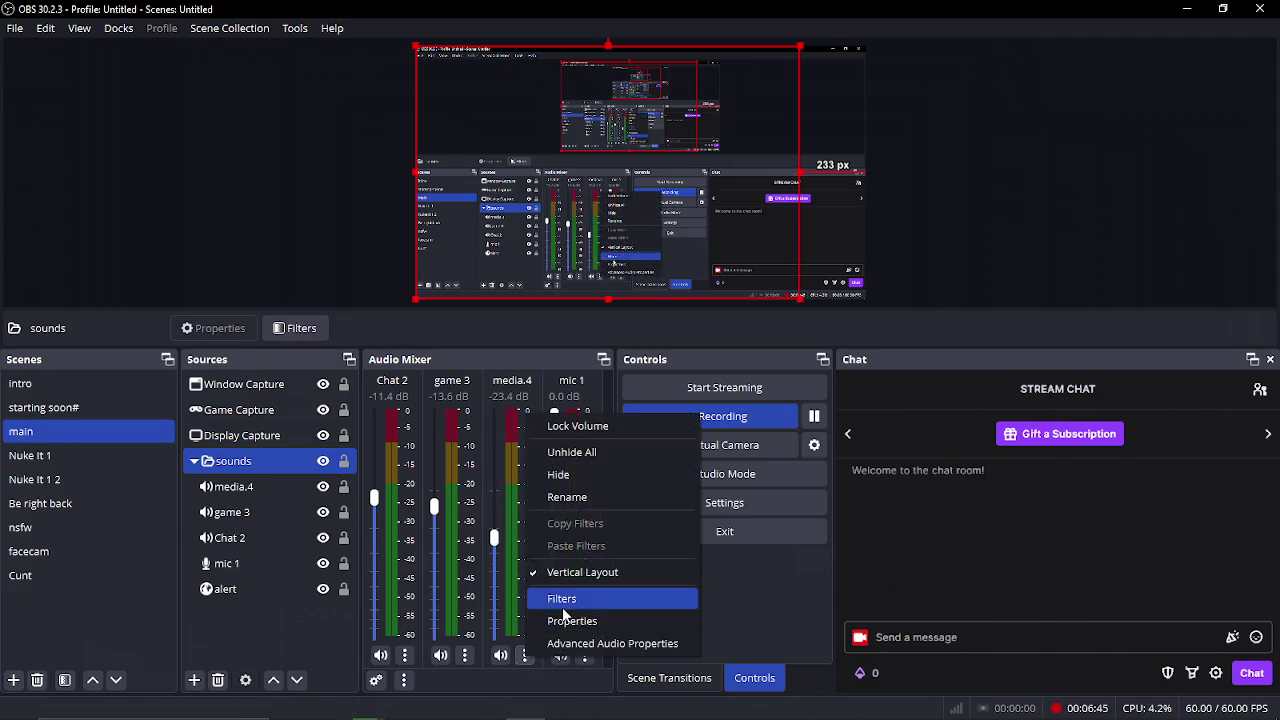
left_click(563, 606)
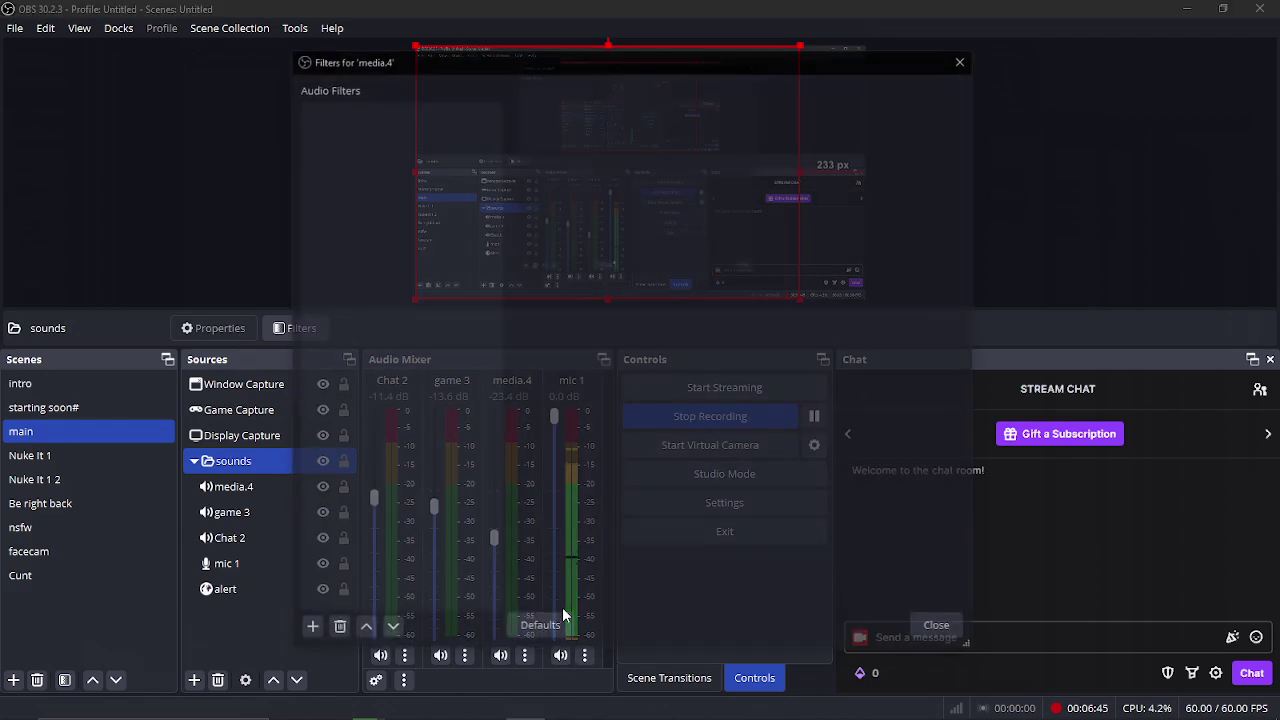
left_click(940, 629)
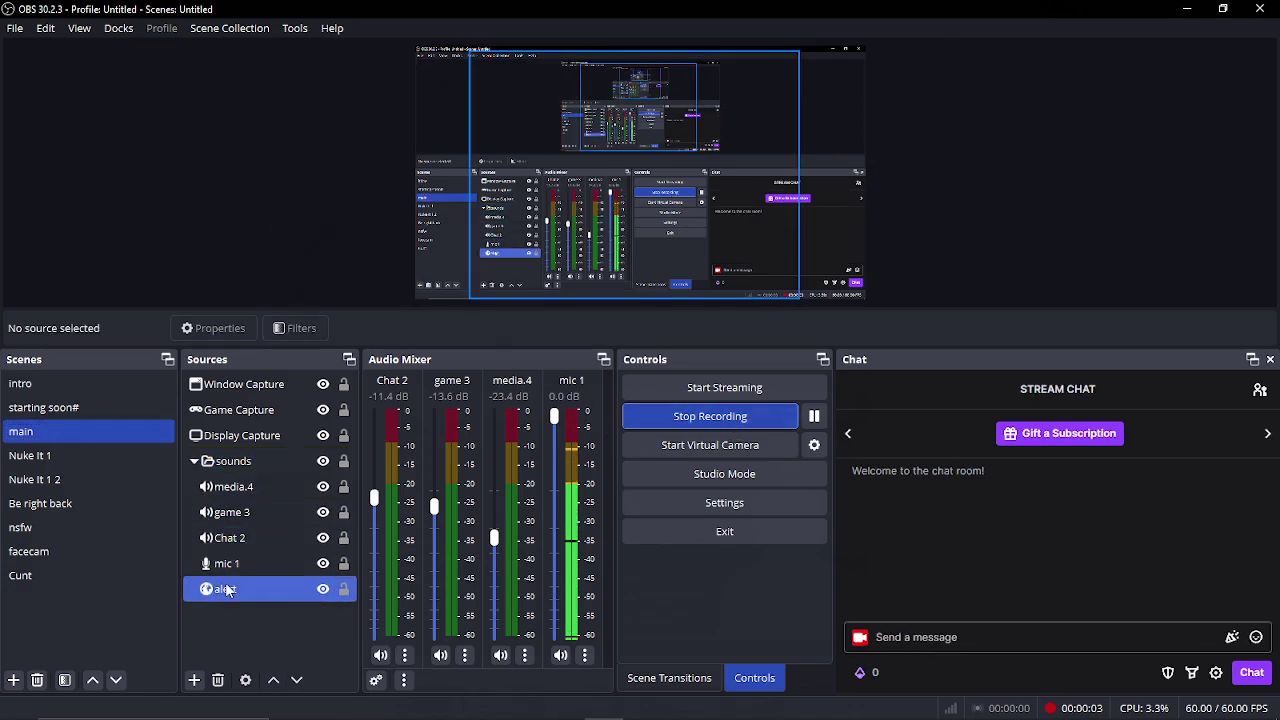
left_click(72, 410)
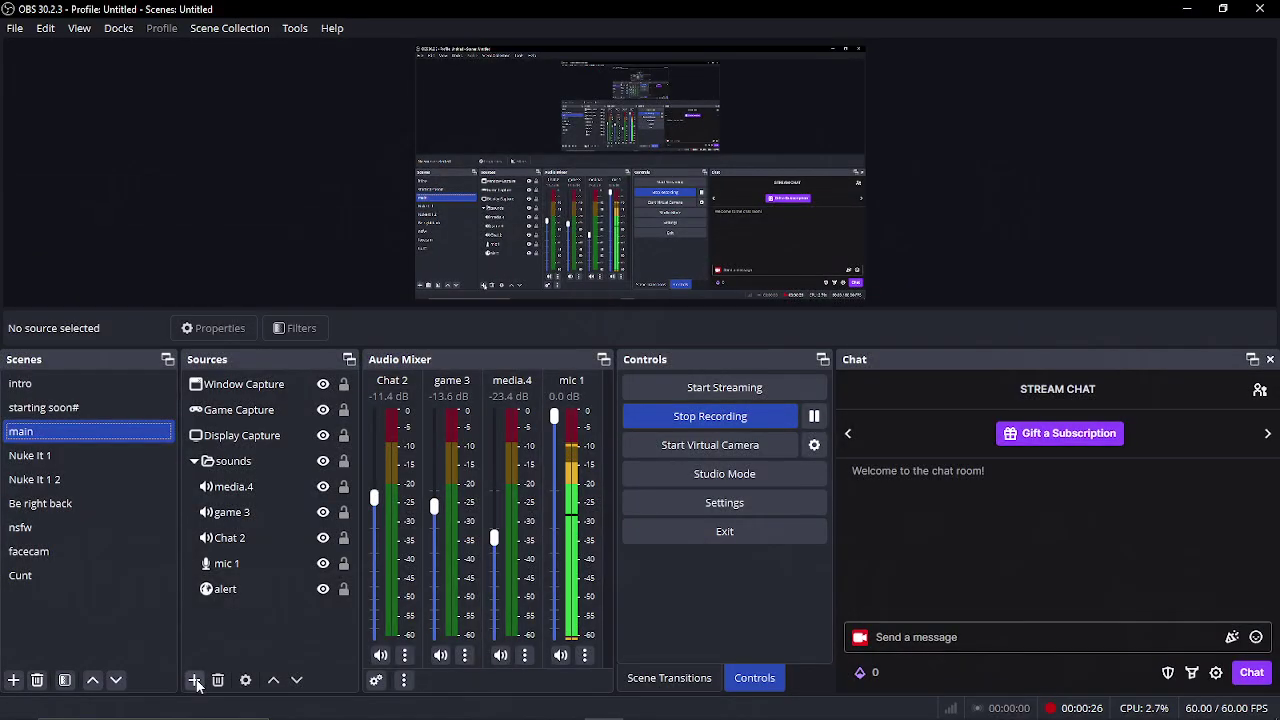
left_click(195, 680)
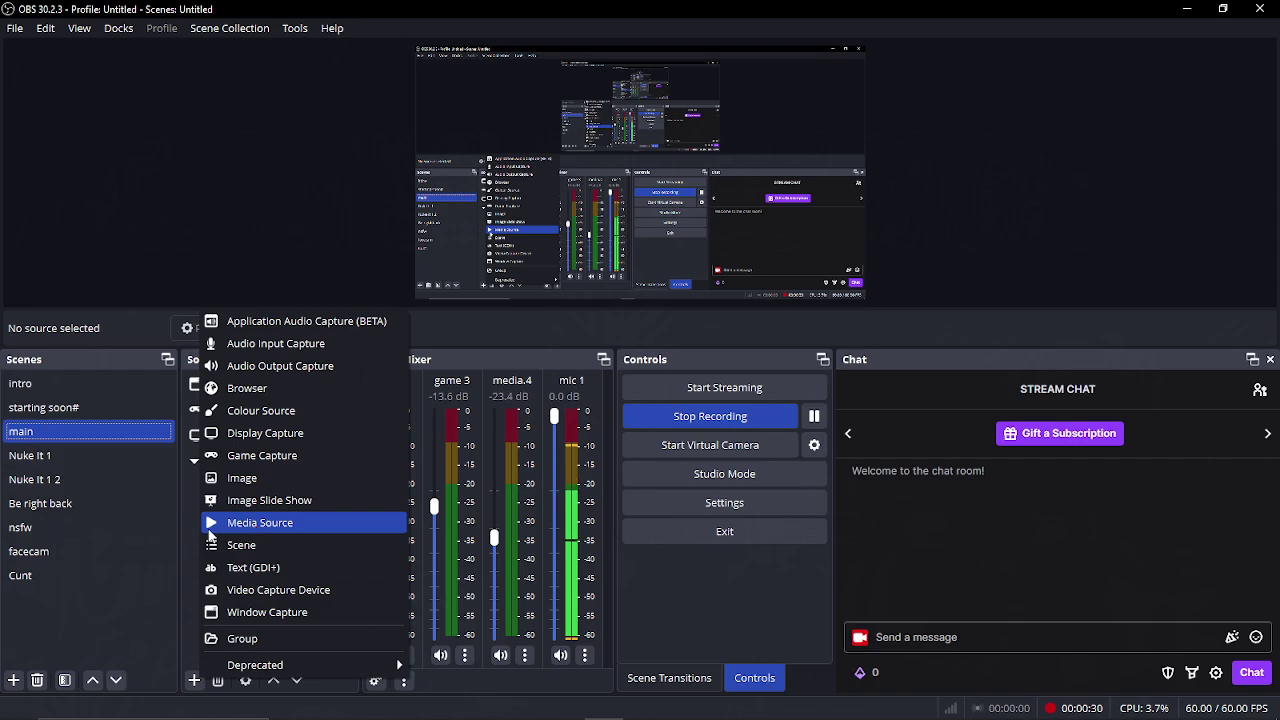
left_click(187, 537)
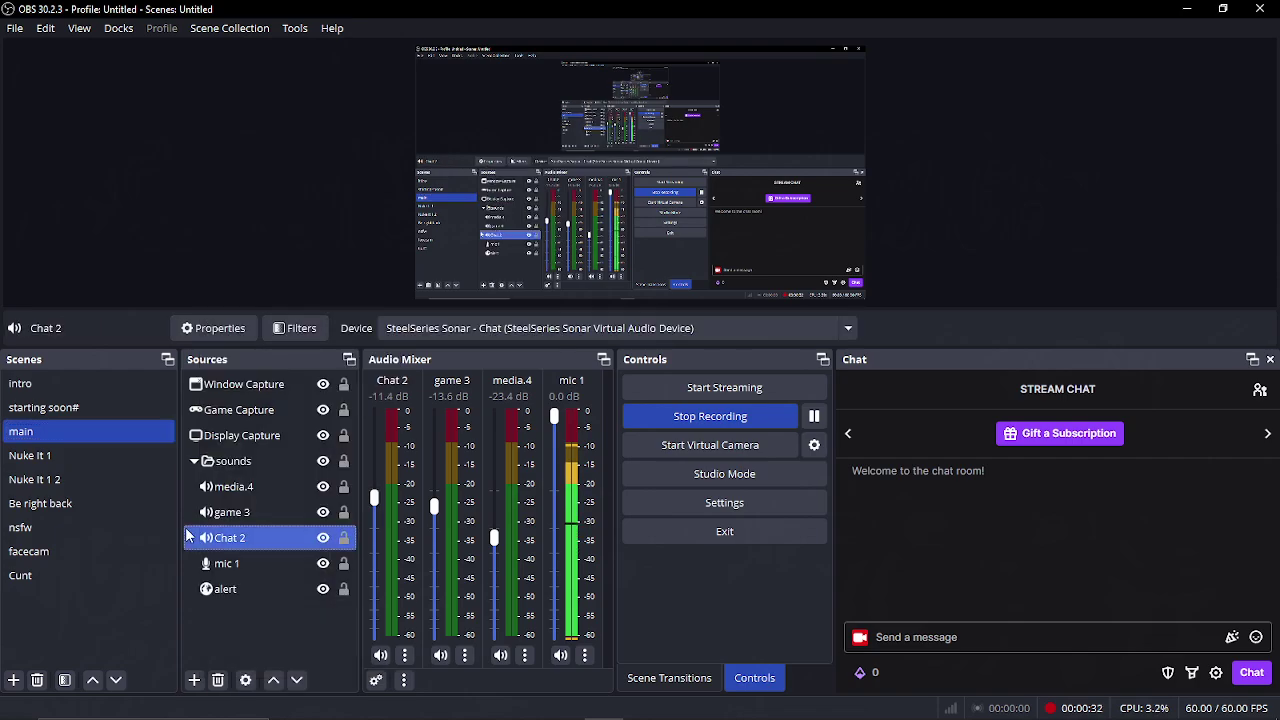